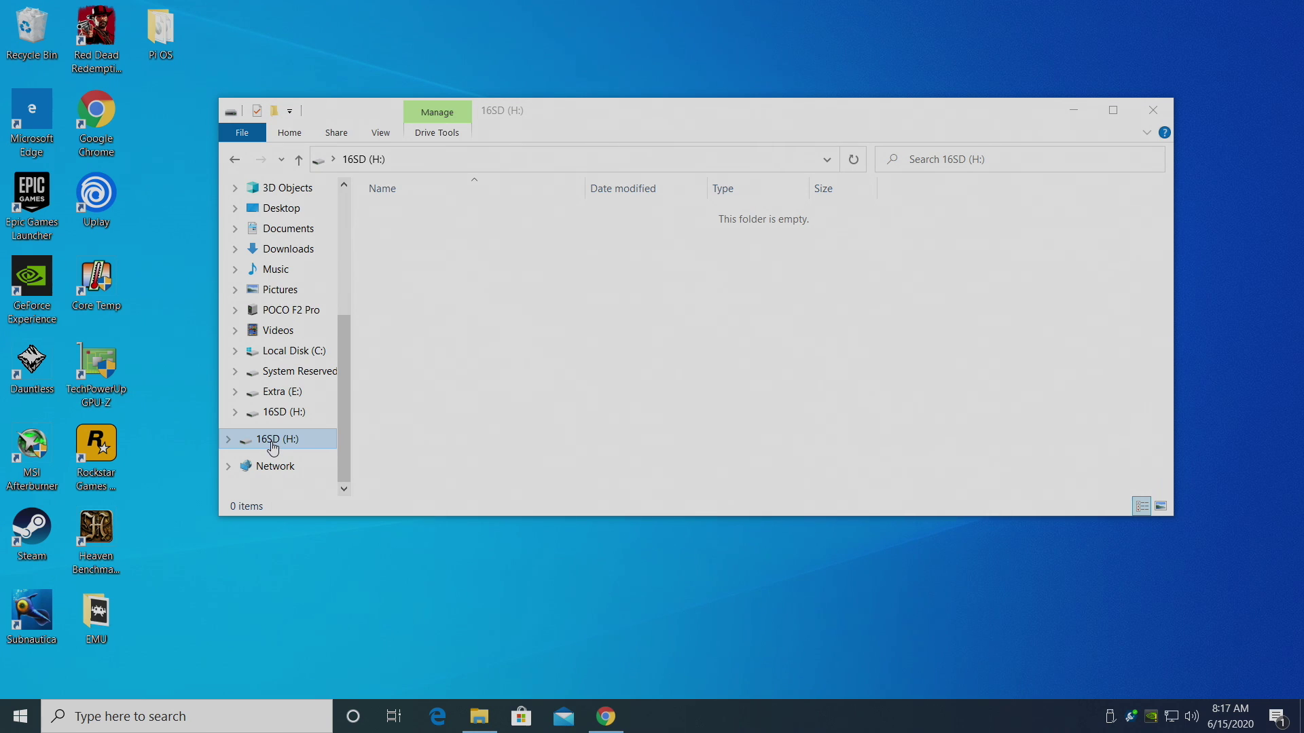
Step: Check the 16SD (H:) drive's properties, confirming FAT32 with 14.8 GB free
{"action": "right_click", "coordinate": [273, 447]}
{"action": "left_click", "coordinate": [329, 428]}
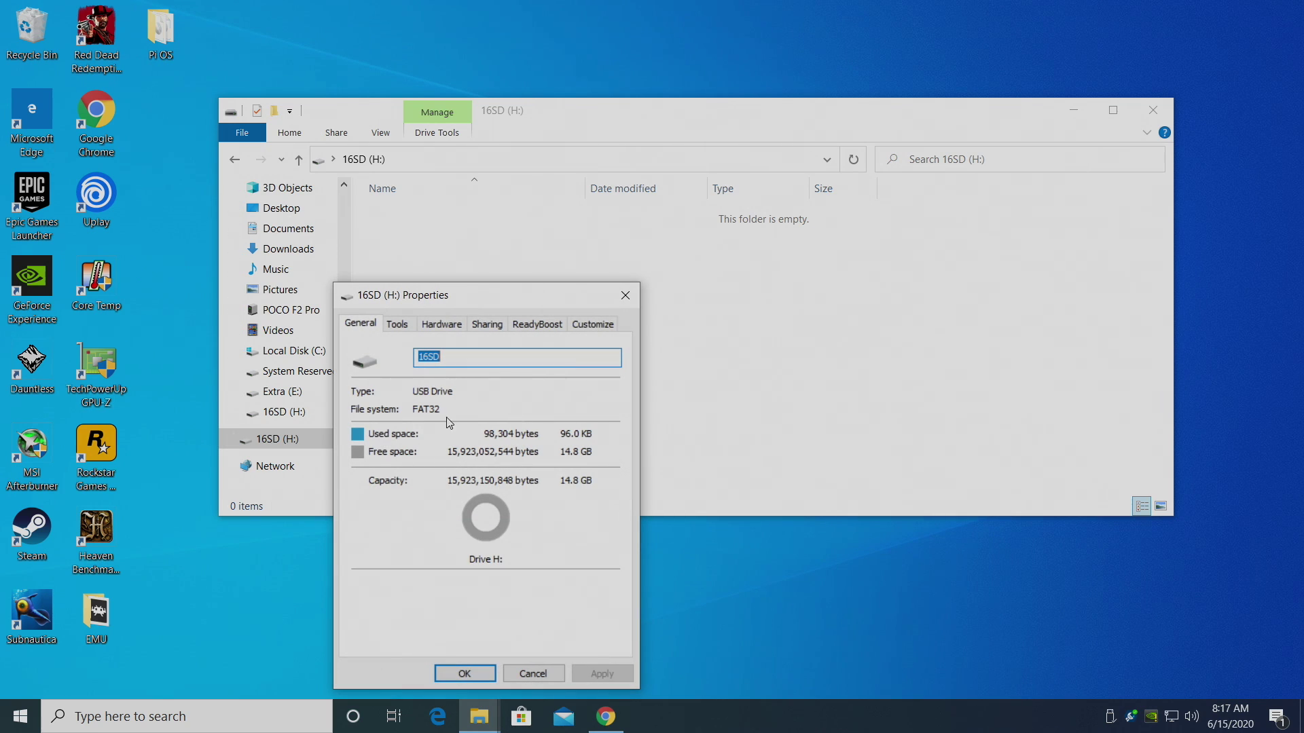
{"action": "left_click", "coordinate": [637, 303]}
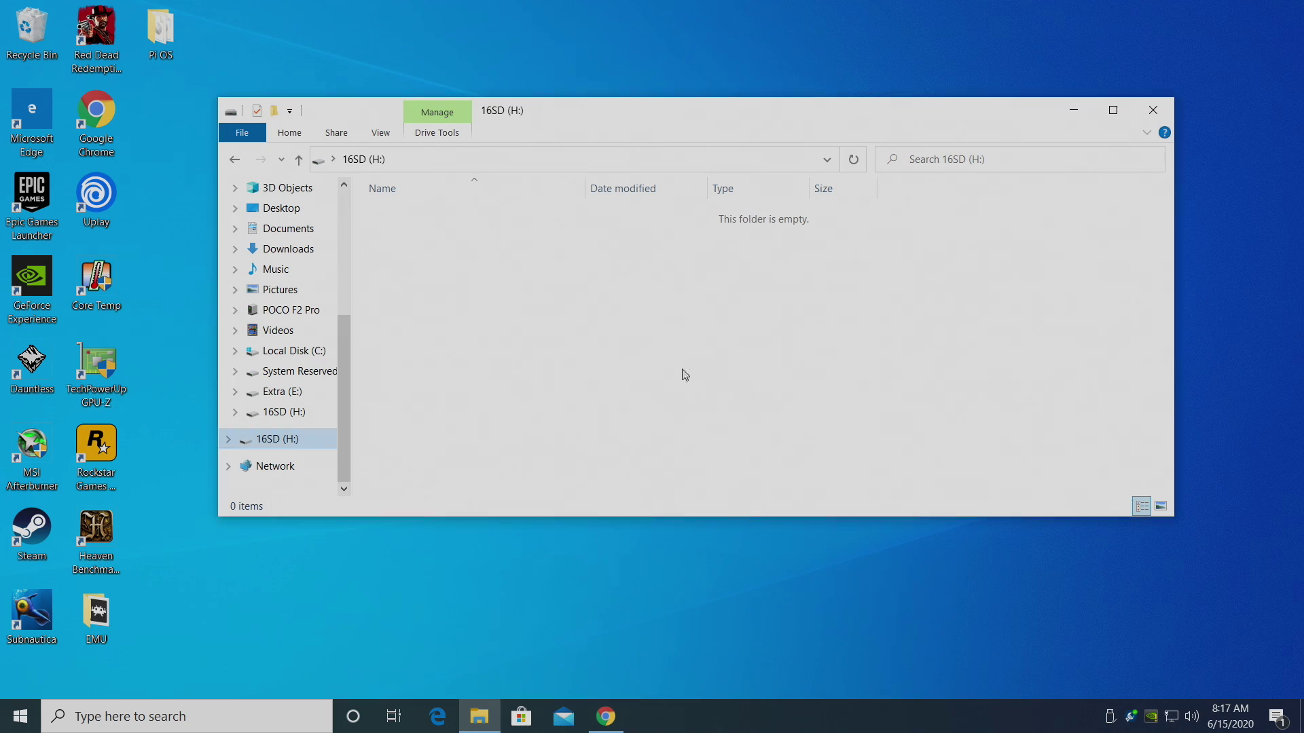
Step: Download berryboot-20200612-pi4.zip from the BerryBoot SourceForge page
{"action": "left_click", "coordinate": [615, 714]}
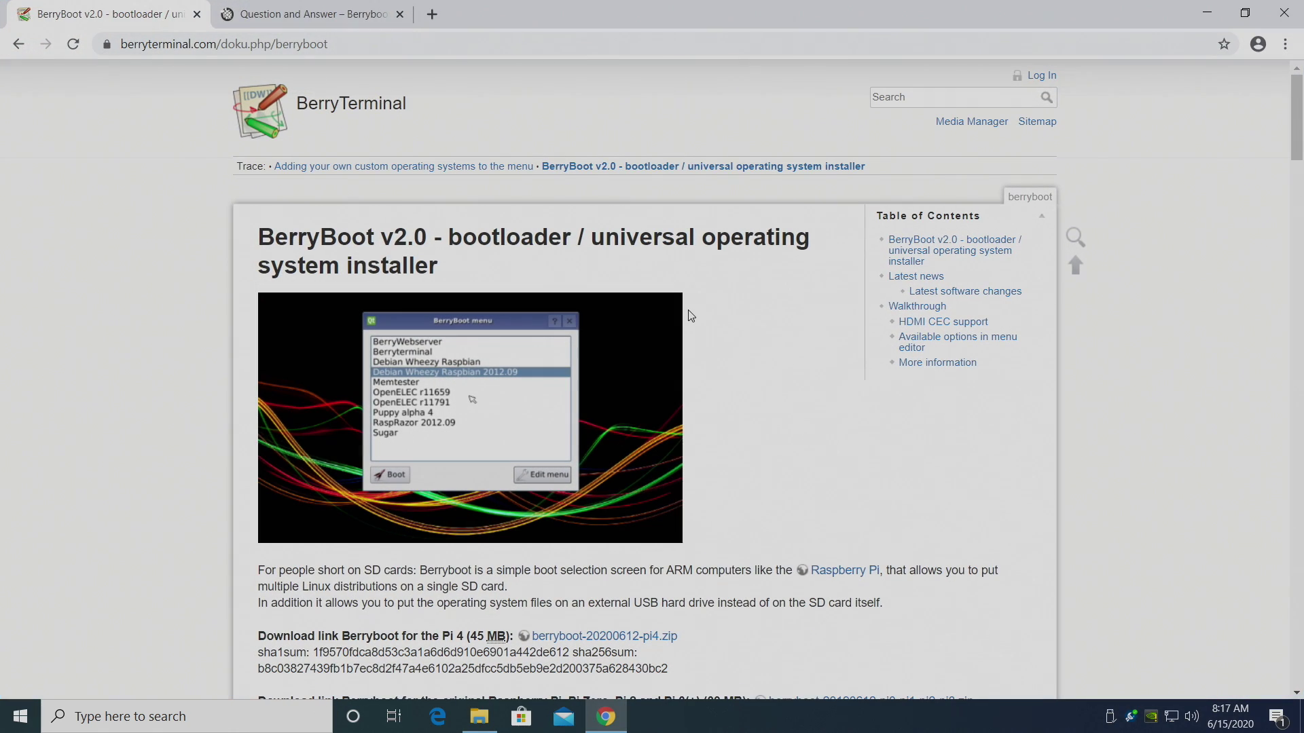
{"action": "scroll", "coordinate": [801, 374], "scroll_direction": "down", "scroll_amount": 9}
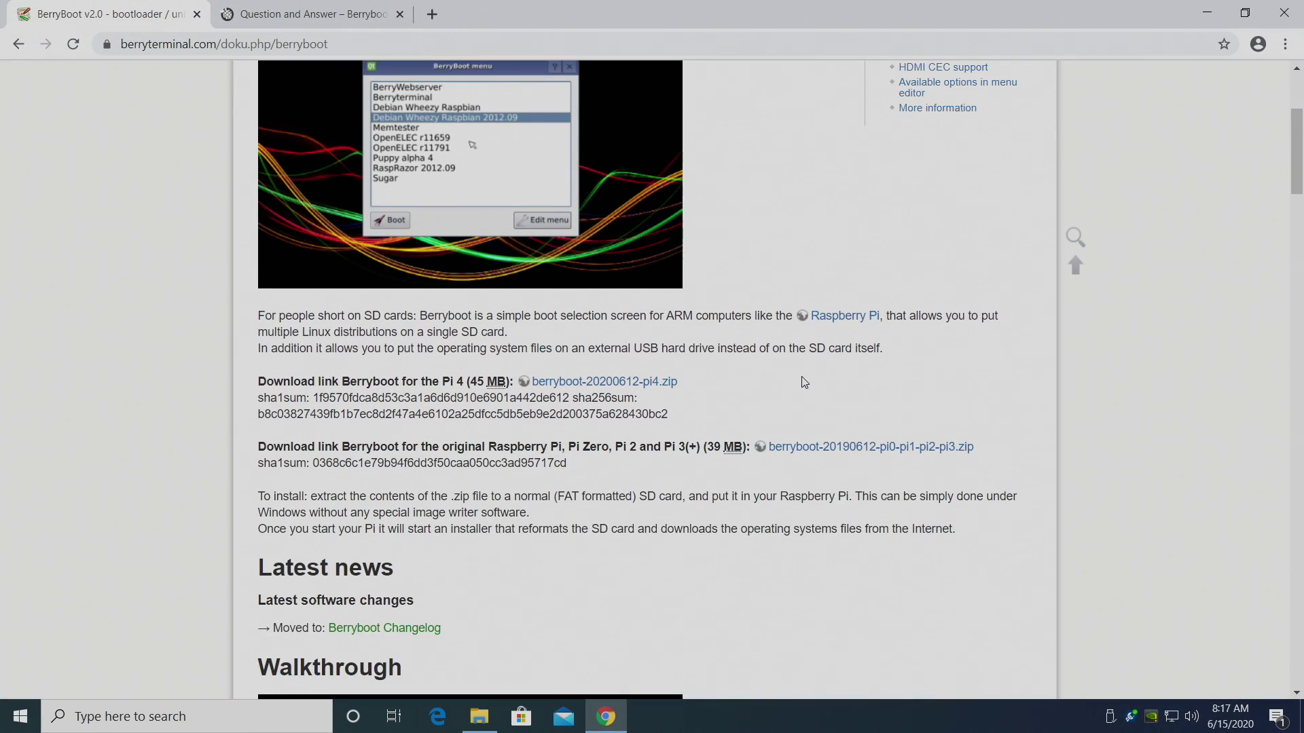
{"action": "scroll", "coordinate": [815, 390], "scroll_direction": "up", "scroll_amount": 4}
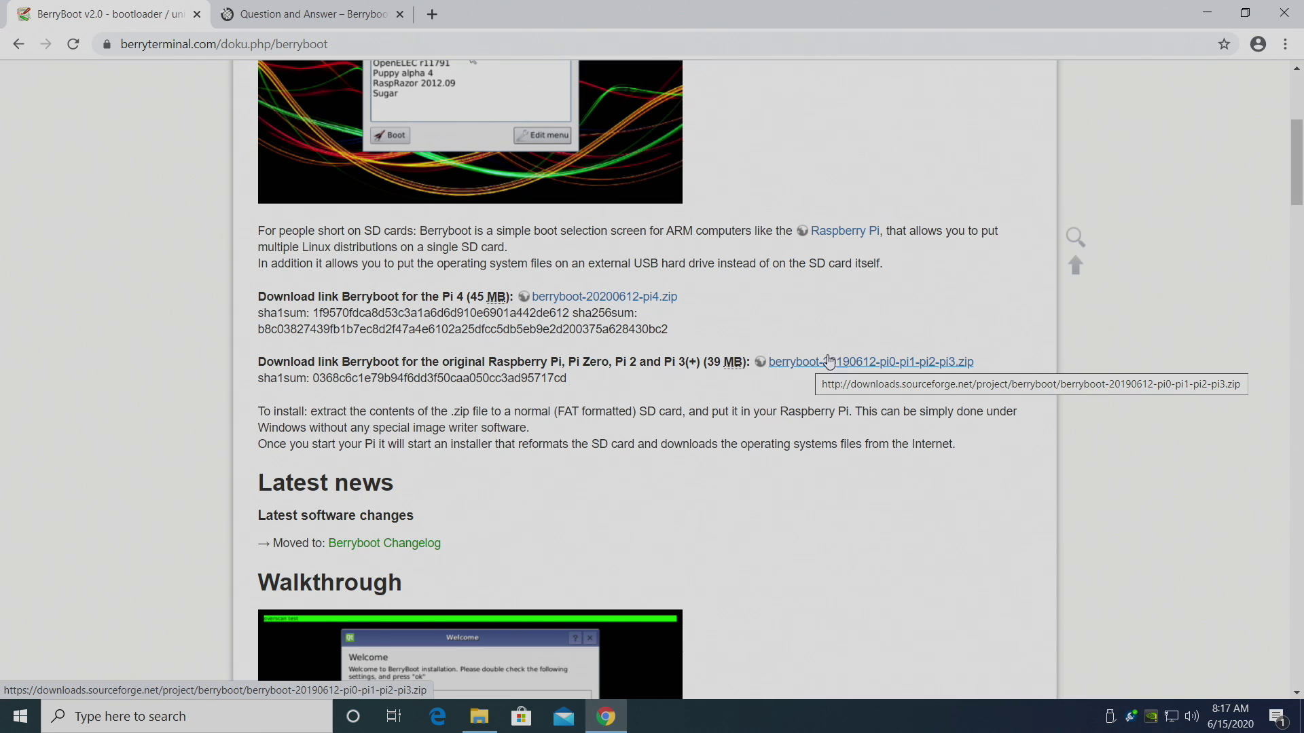
{"action": "left_click", "coordinate": [655, 298]}
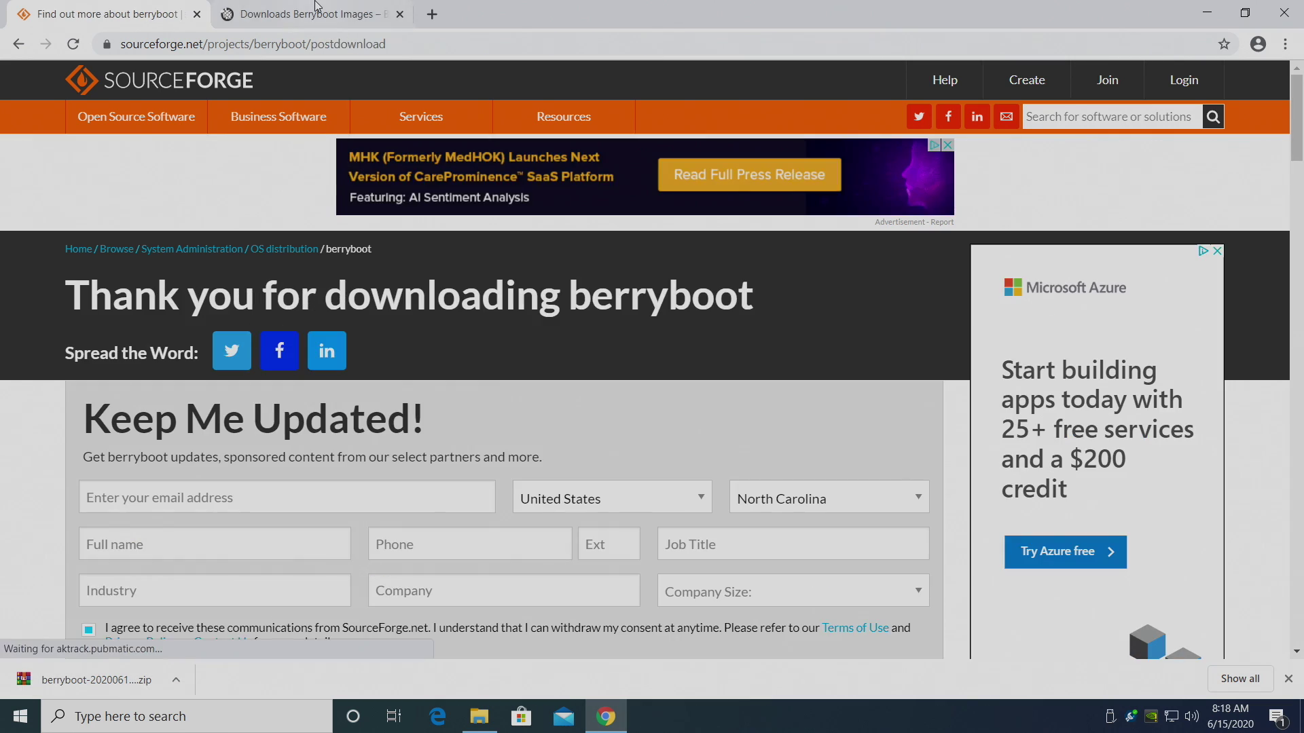
Step: Switch to the Berryserver downloads page and browse the latest OS images list
{"action": "left_click", "coordinate": [309, 13]}
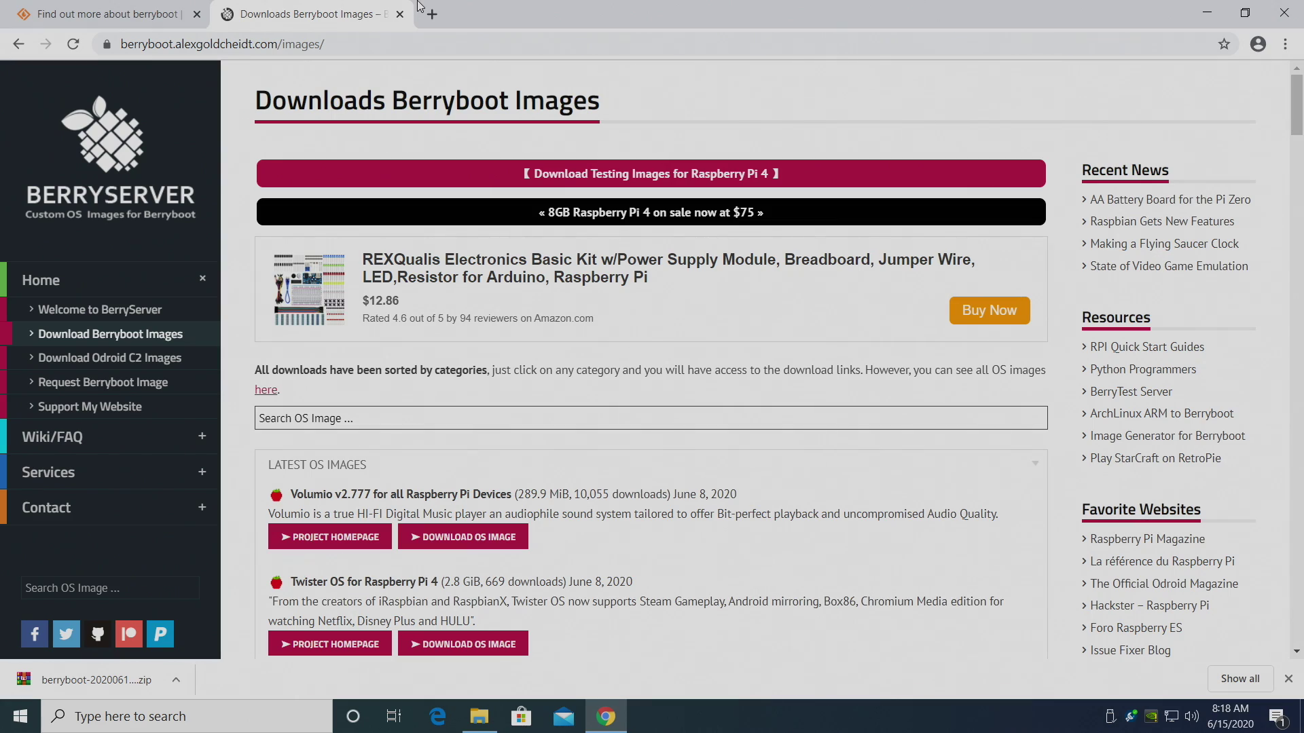
{"action": "scroll", "coordinate": [729, 371], "scroll_direction": "down", "scroll_amount": 4}
{"action": "scroll", "coordinate": [448, 321], "scroll_direction": "up", "scroll_amount": 1}
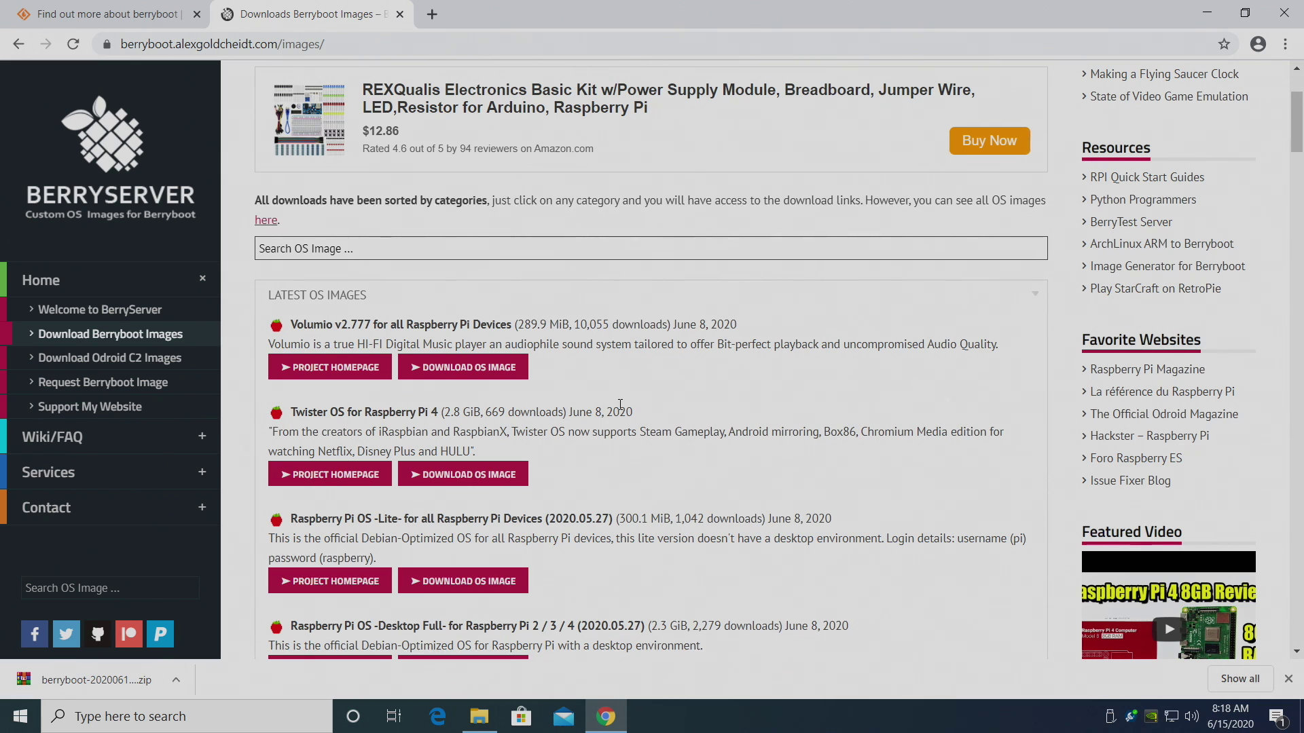
{"action": "scroll", "coordinate": [620, 405], "scroll_direction": "down", "scroll_amount": 6}
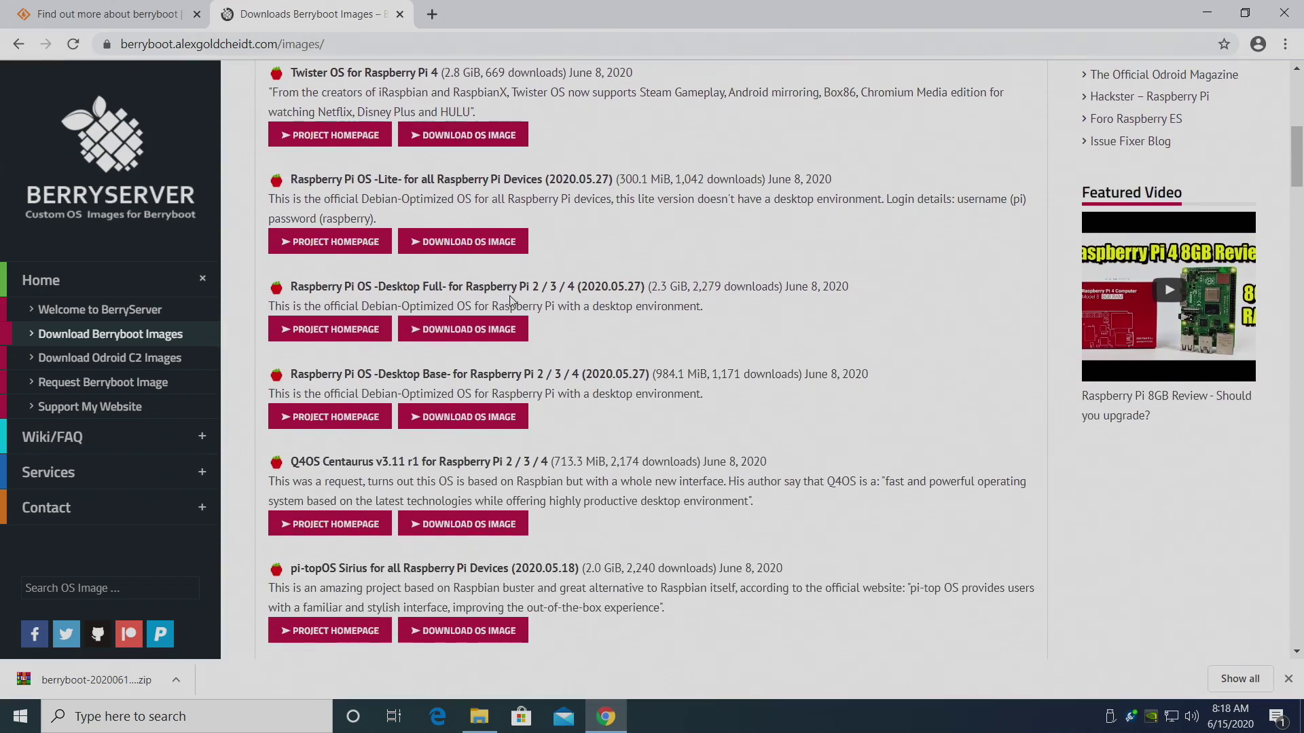
{"action": "scroll", "coordinate": [553, 302], "scroll_direction": "down", "scroll_amount": 2}
{"action": "scroll", "coordinate": [554, 302], "scroll_direction": "up", "scroll_amount": 3}
{"action": "scroll", "coordinate": [626, 451], "scroll_direction": "down", "scroll_amount": 5}
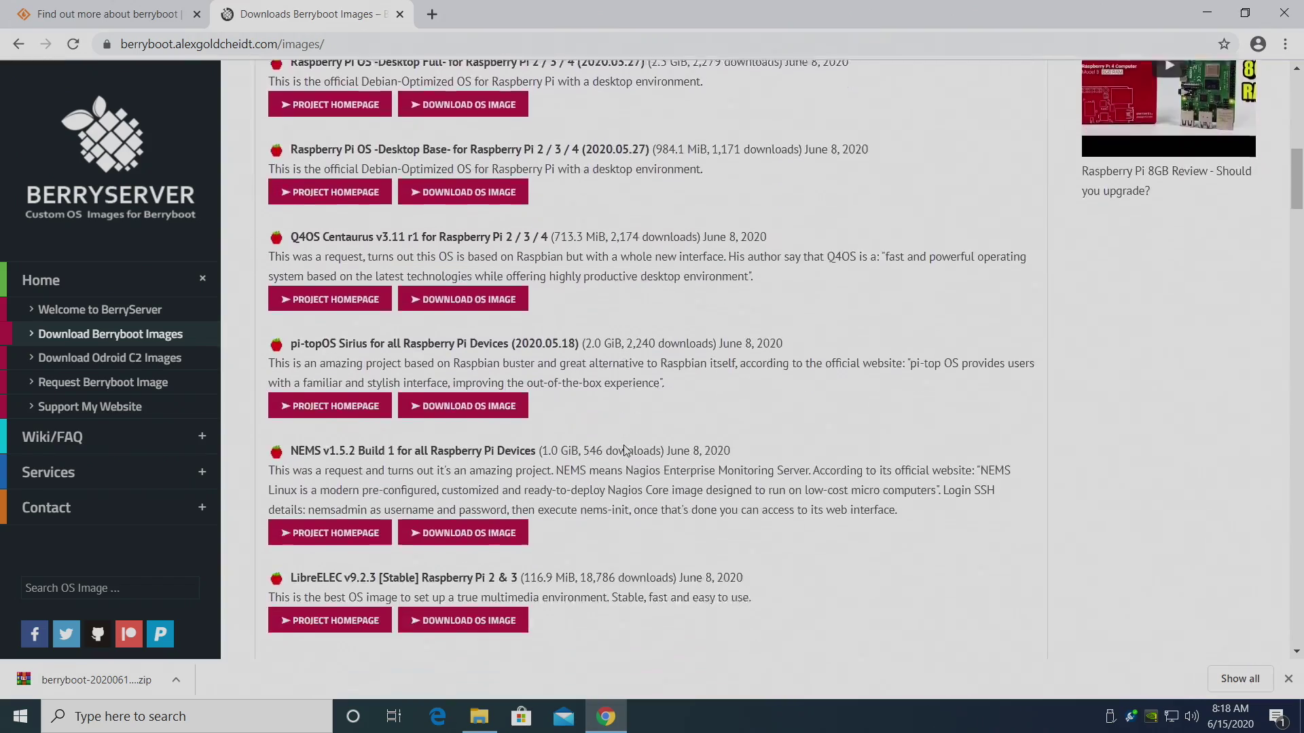
{"action": "scroll", "coordinate": [626, 451], "scroll_direction": "up", "scroll_amount": 13}
{"action": "scroll", "coordinate": [372, 408], "scroll_direction": "down", "scroll_amount": 3}
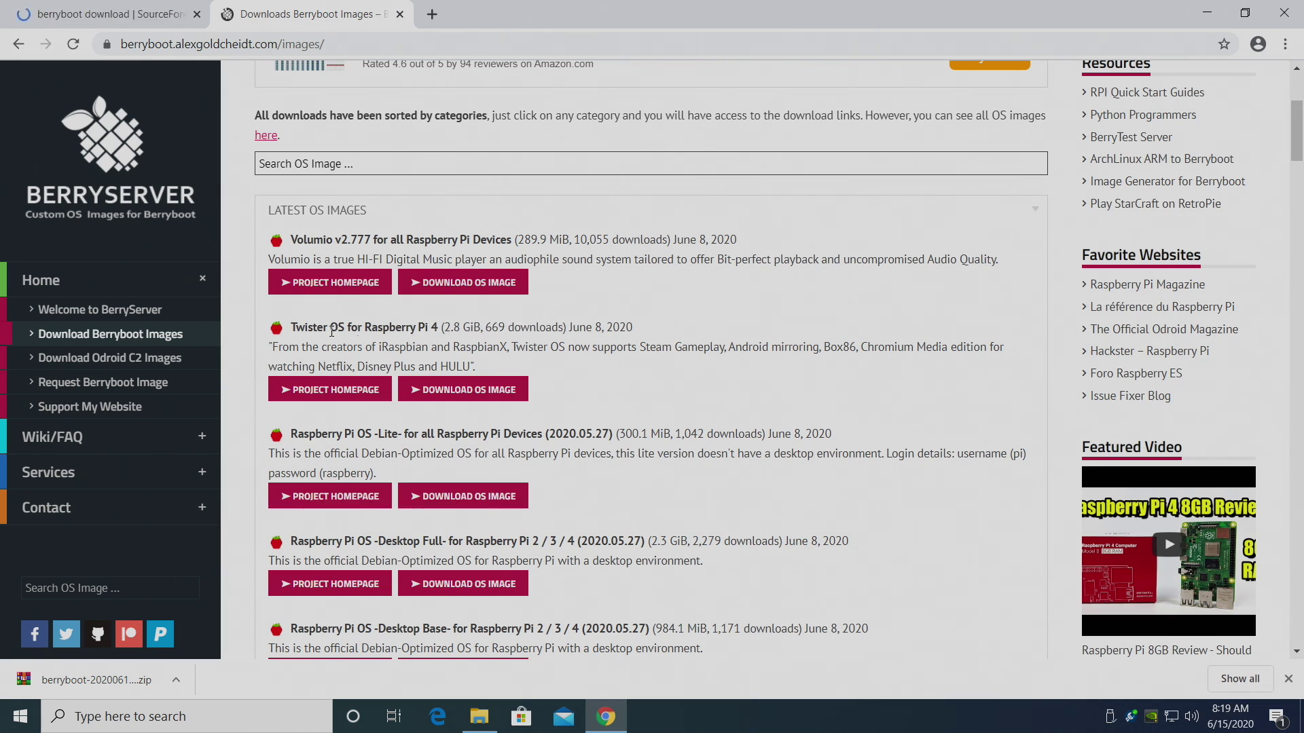
Step: Note the 2.8 GiB Twister OS for Raspberry Pi 4 image size, then minimise the browser
{"action": "left_click_drag", "start_coordinate": [442, 329], "coordinate": [462, 328]}
{"action": "left_click", "coordinate": [461, 329]}
{"action": "left_click", "coordinate": [1206, 13]}
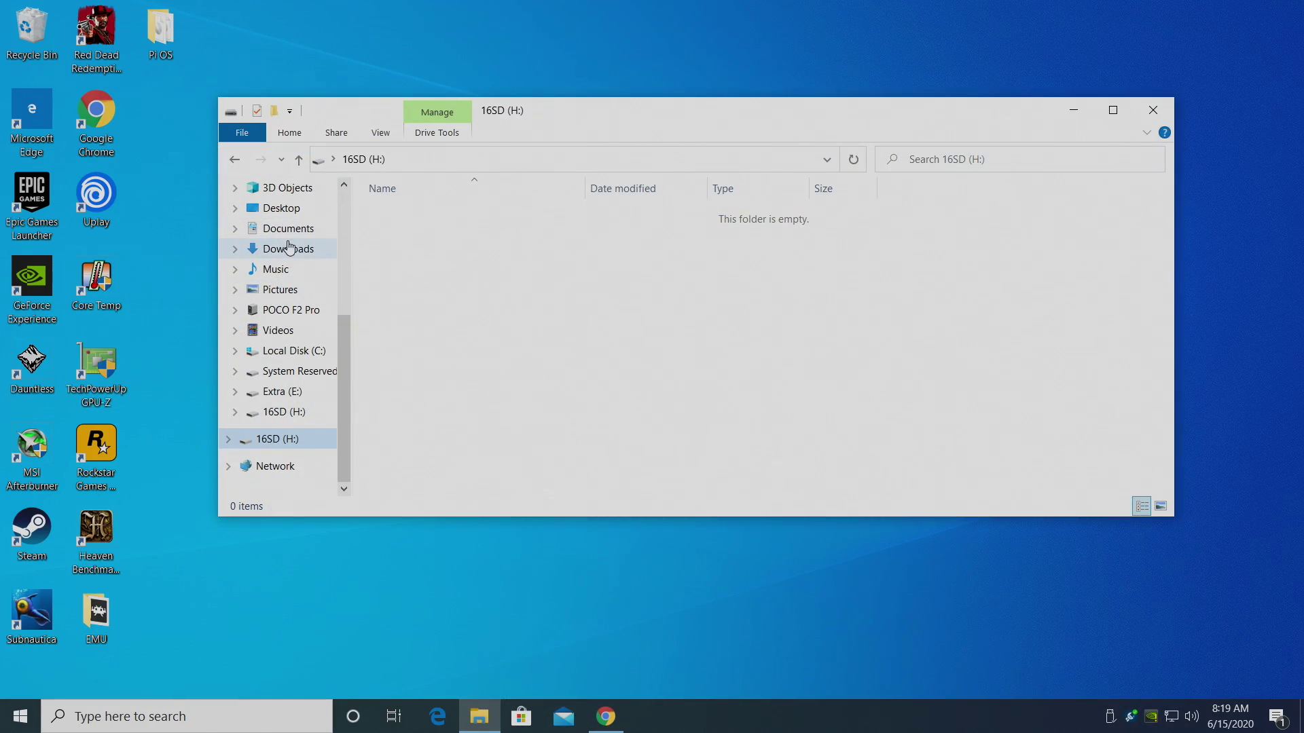
Step: Extract berryboot-20200612-pi4.zip in Downloads into a berryboot-20200612-pi4 folder
{"action": "left_click", "coordinate": [319, 250]}
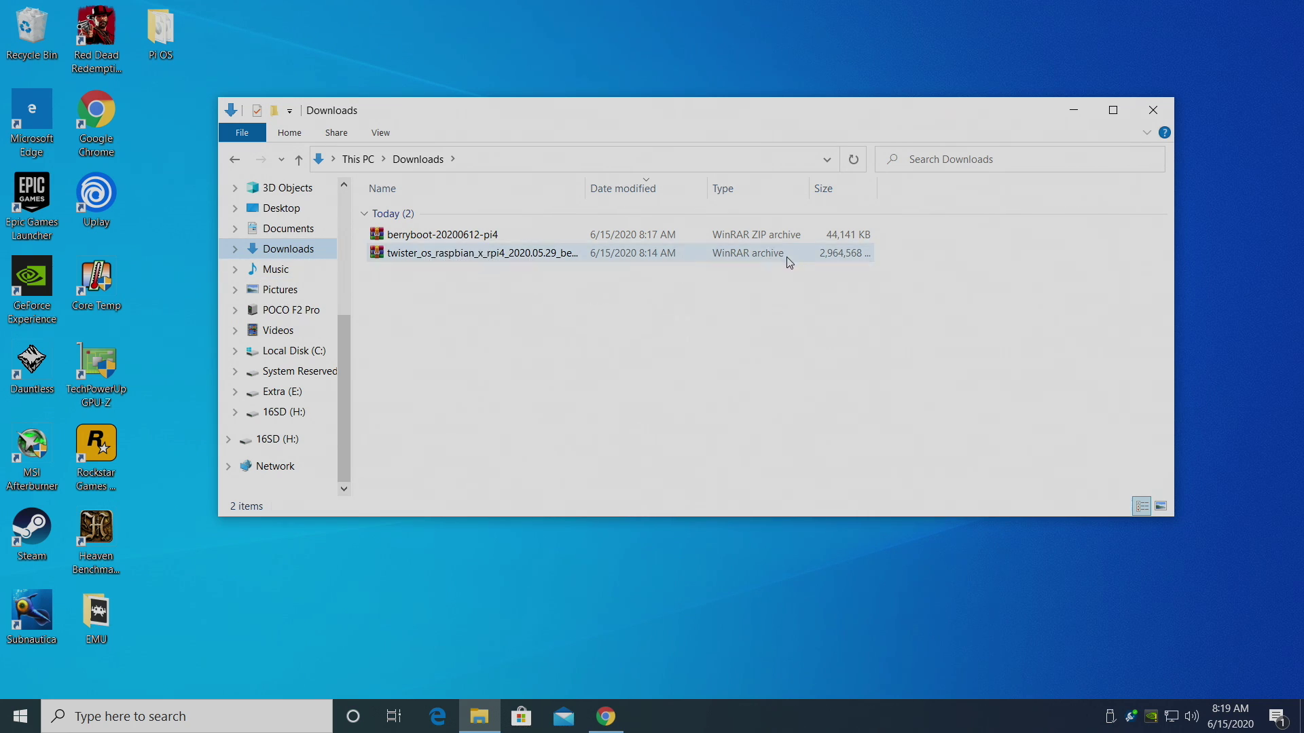
{"action": "right_click", "coordinate": [459, 238]}
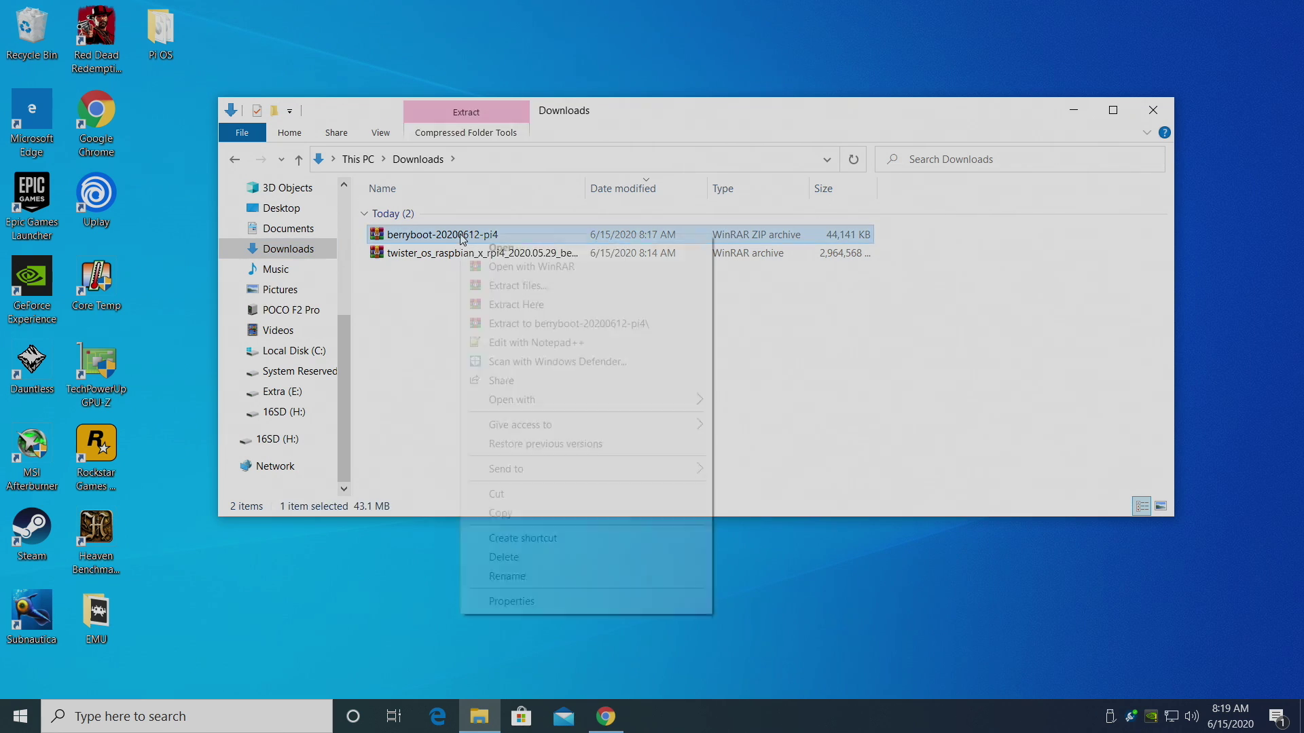
{"action": "left_click", "coordinate": [614, 319]}
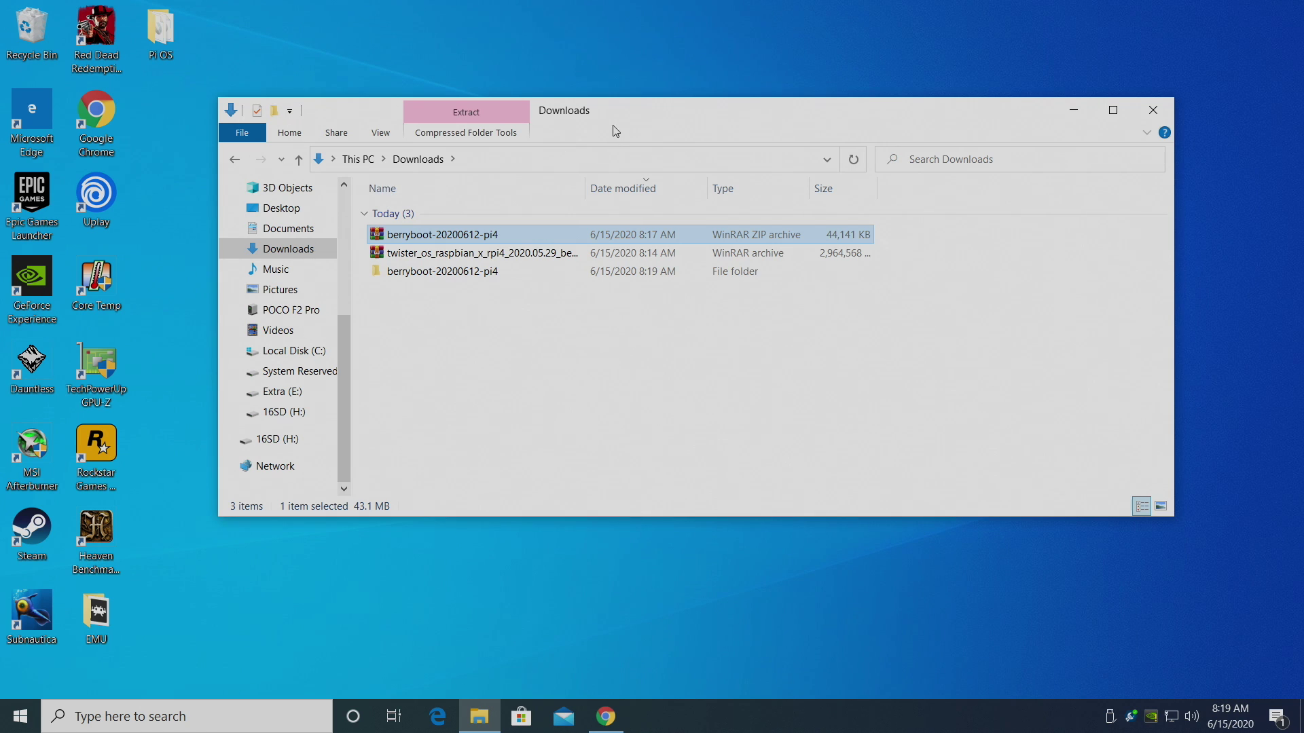
{"action": "left_click_drag", "start_coordinate": [617, 121], "coordinate": [1303, 434]}
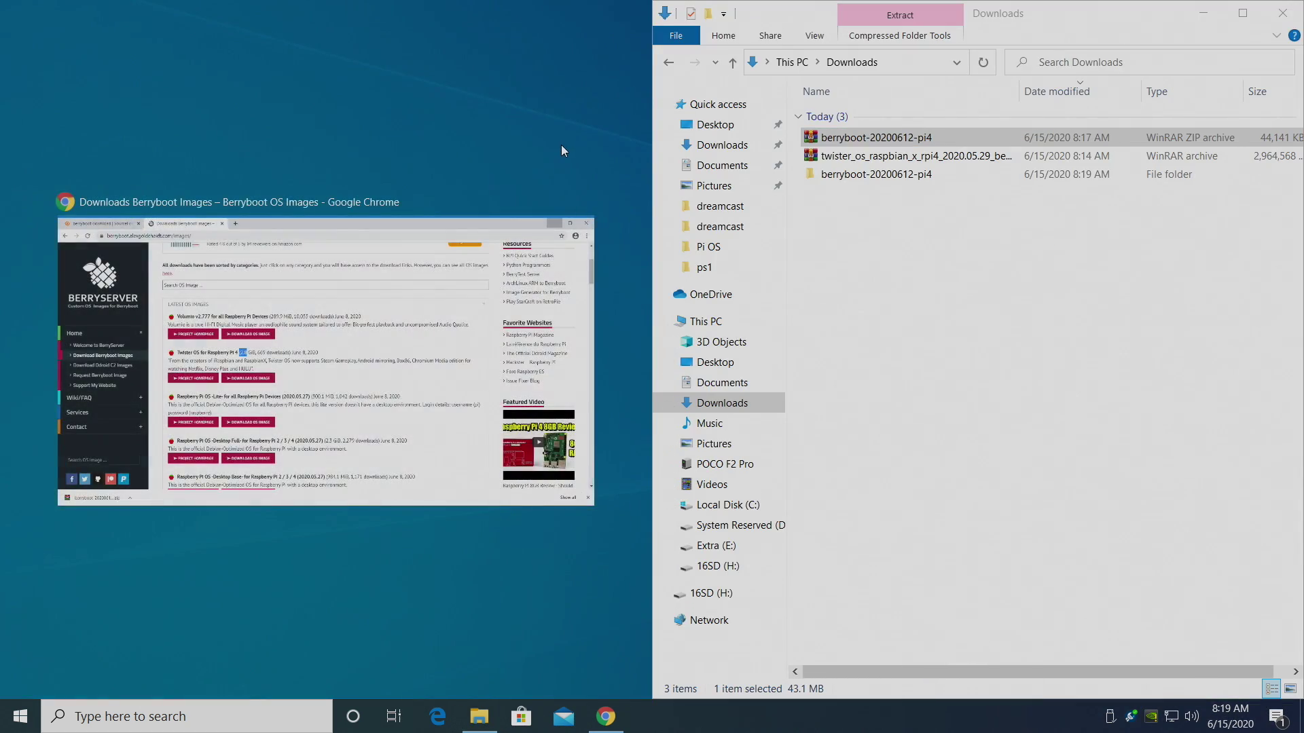
Step: Place the 16SD (H:) drive and the Downloads folder in side-by-side windows
{"action": "left_click", "coordinate": [560, 145]}
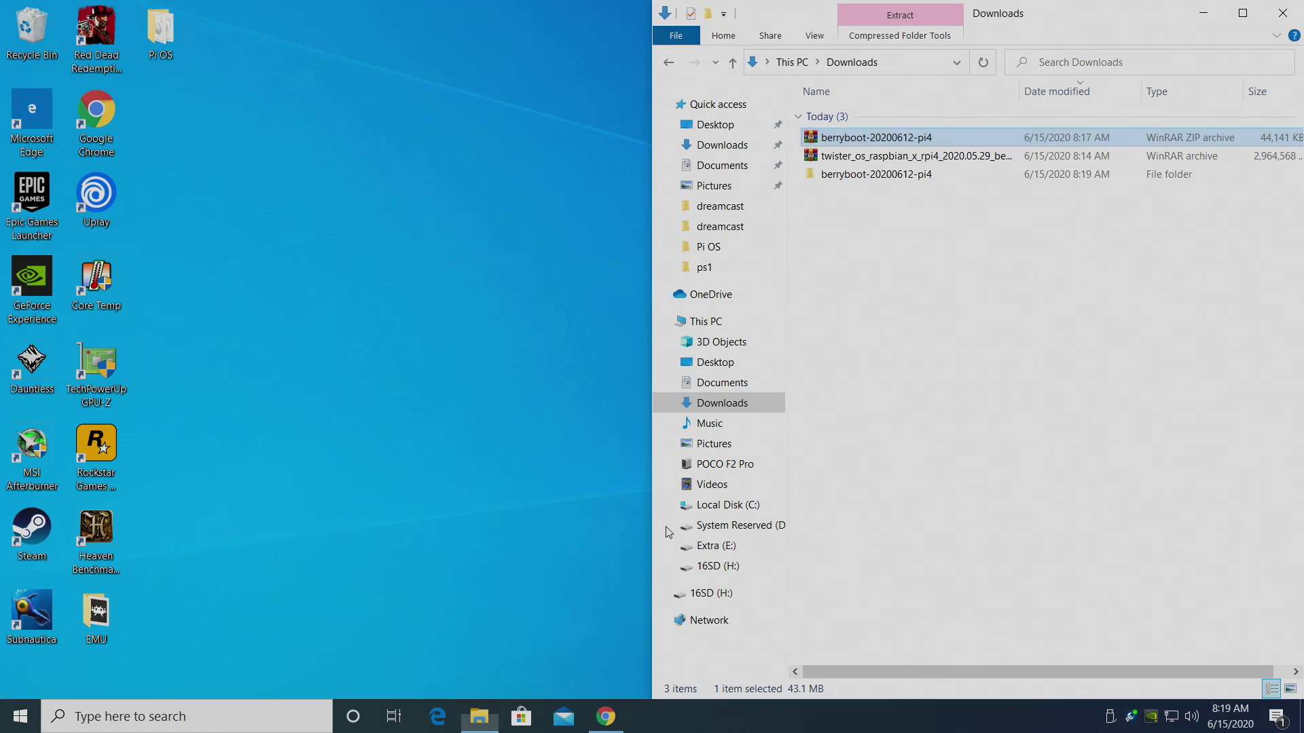
{"action": "right_click", "coordinate": [718, 570]}
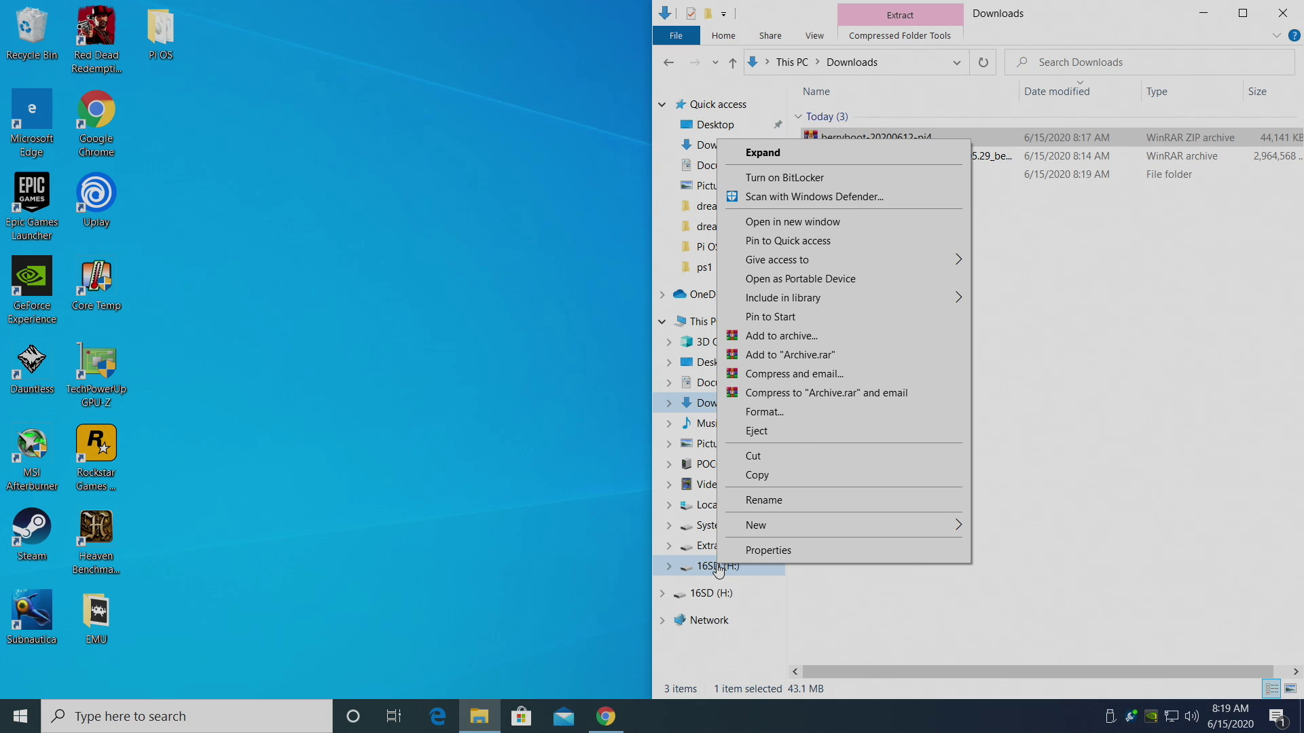
{"action": "left_click", "coordinate": [782, 224]}
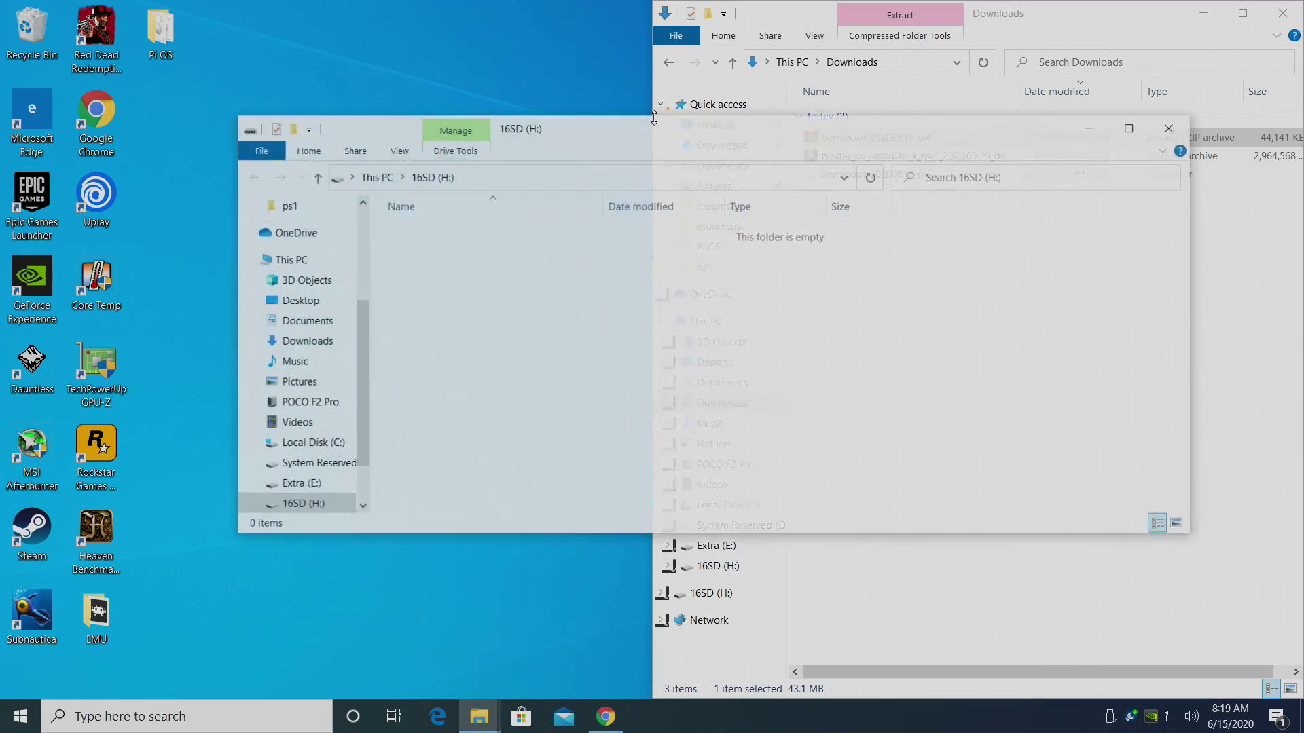
{"action": "left_click_drag", "start_coordinate": [648, 131], "coordinate": [1, 347]}
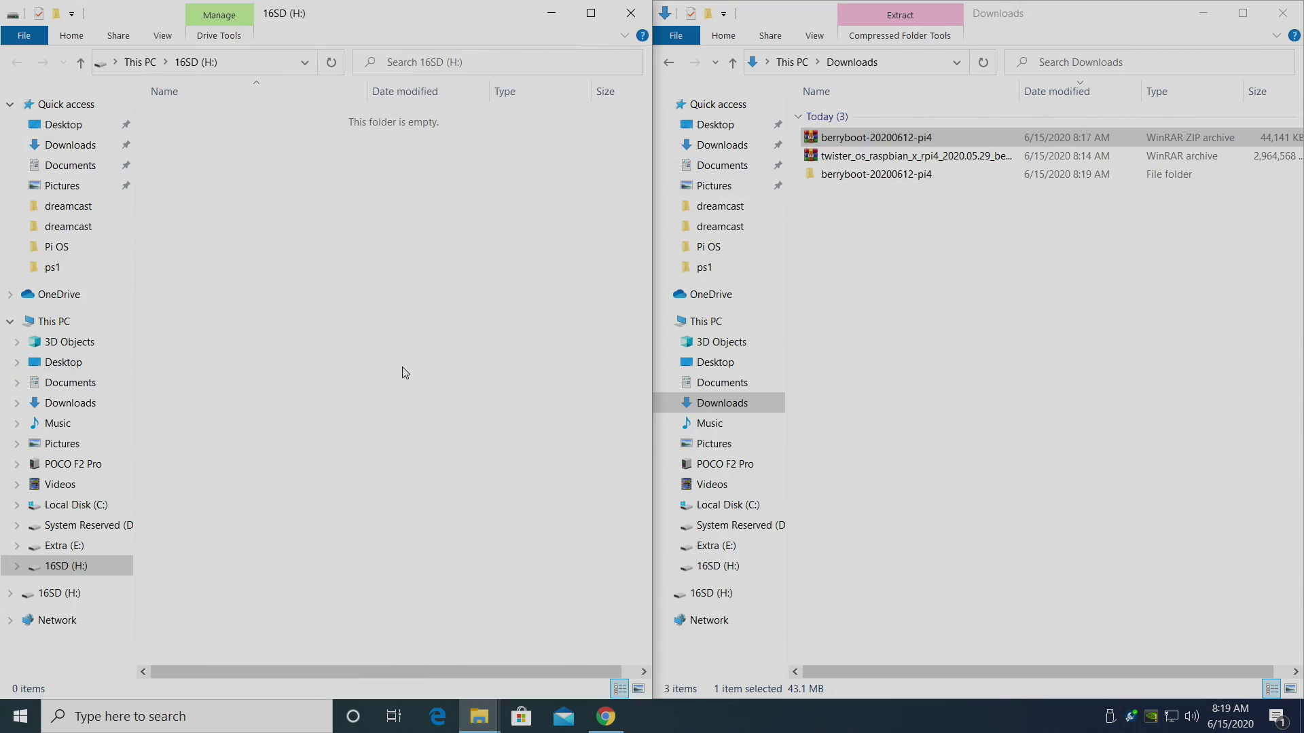
Step: Copy all 26 files from the extracted berryboot-20200612-pi4 folder onto 16SD (H:)
{"action": "double_click", "coordinate": [843, 175]}
{"action": "left_click_drag", "start_coordinate": [888, 111], "coordinate": [854, 601]}
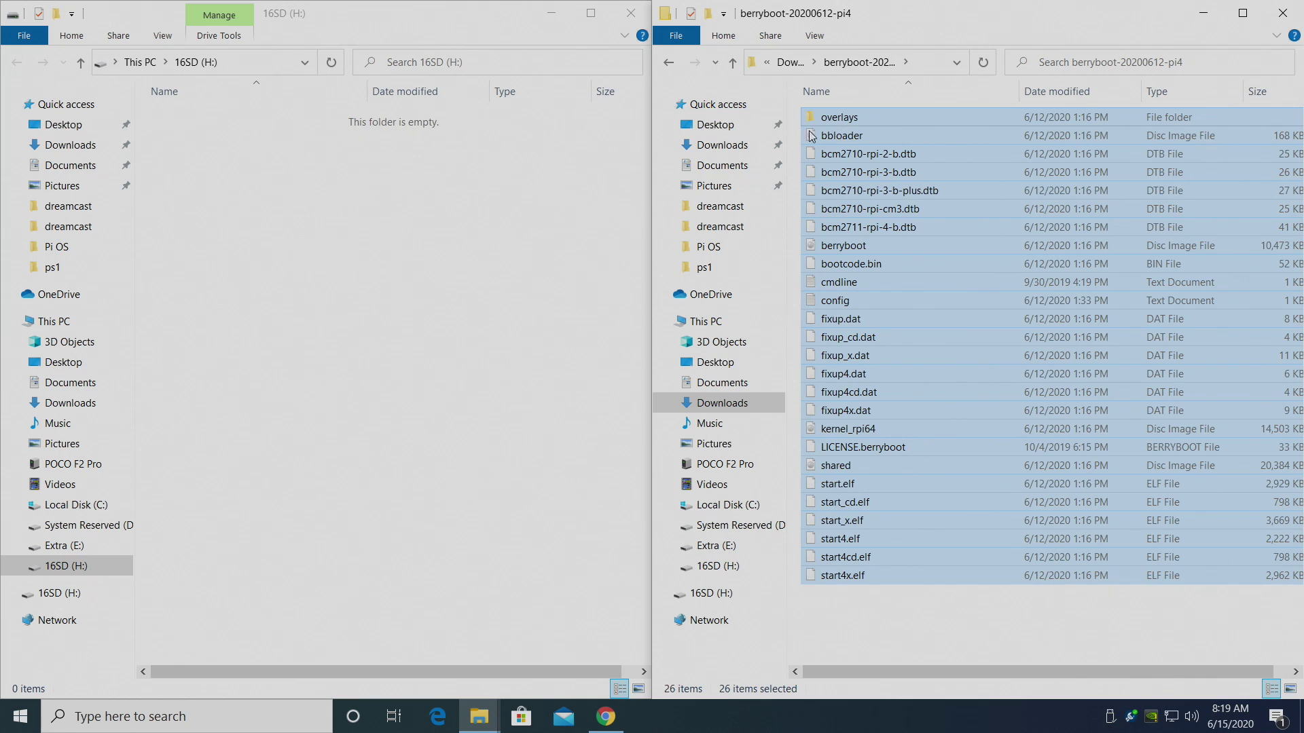
{"action": "left_click_drag", "start_coordinate": [812, 136], "coordinate": [417, 304]}
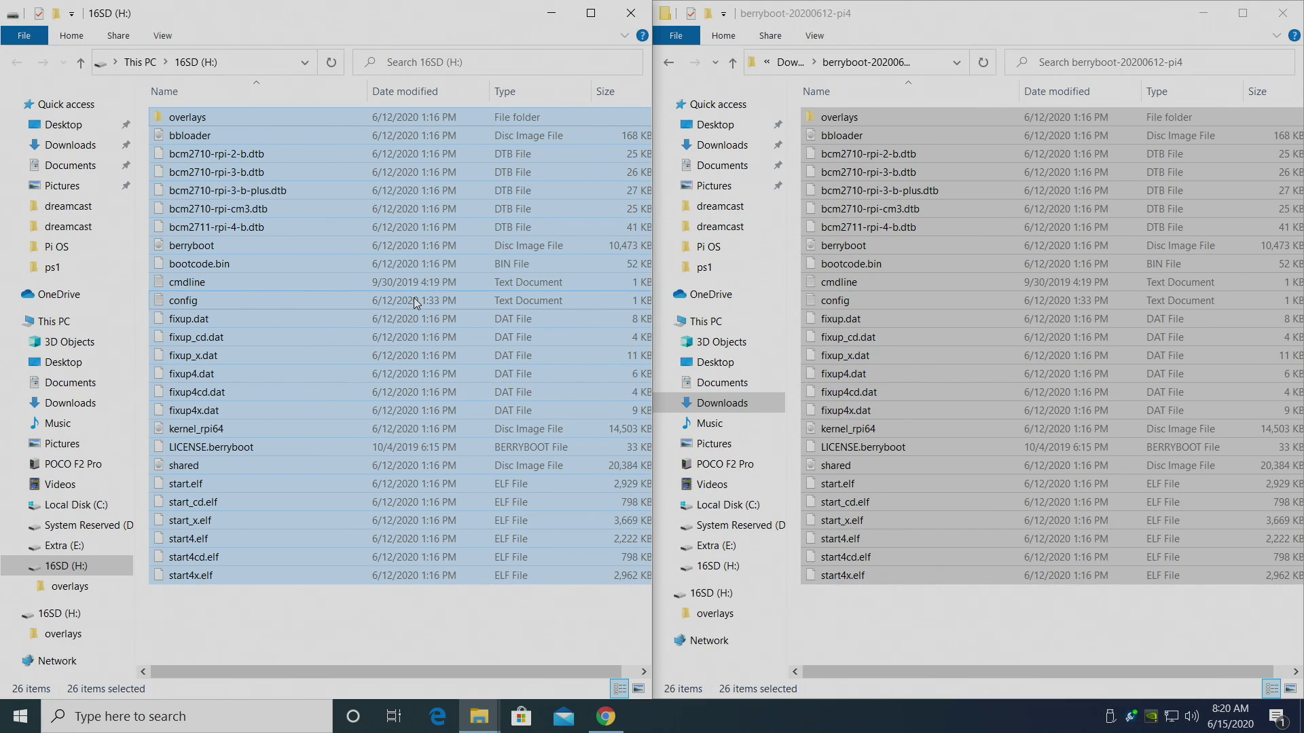
{"action": "left_click", "coordinate": [408, 619]}
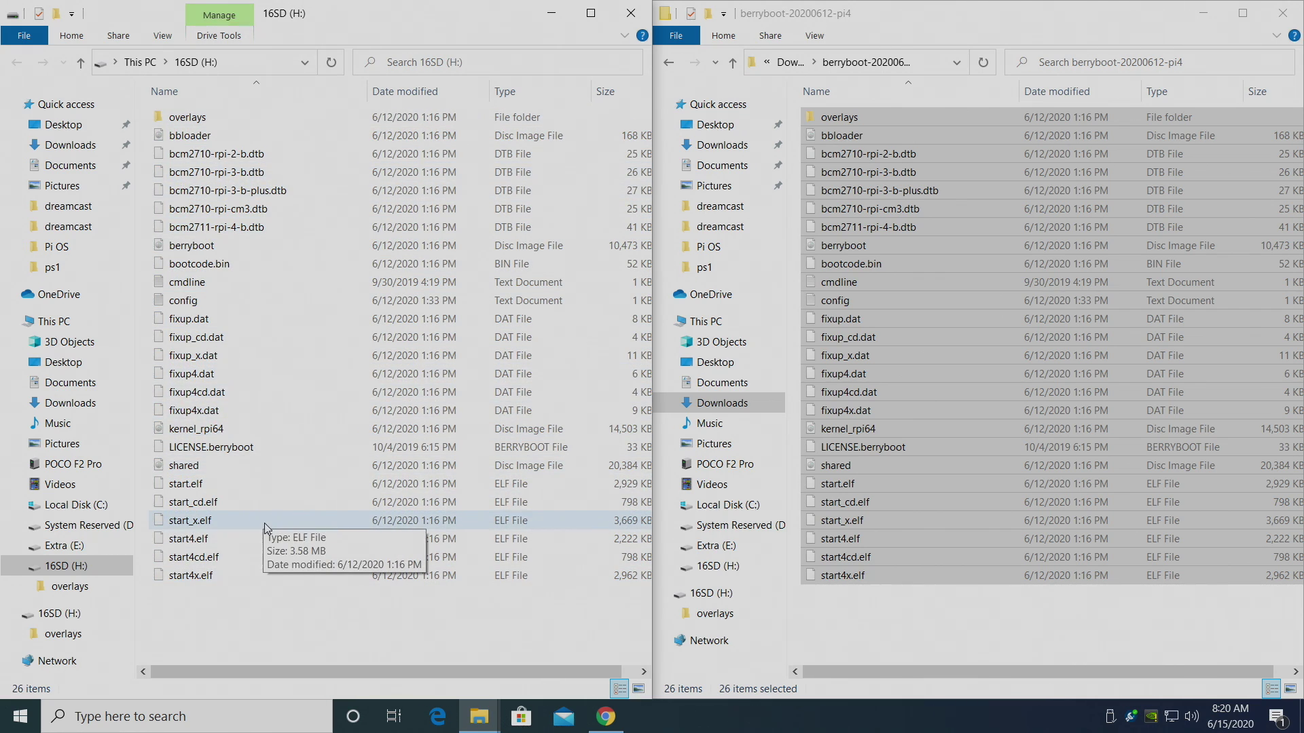
{"action": "left_click", "coordinate": [668, 63]}
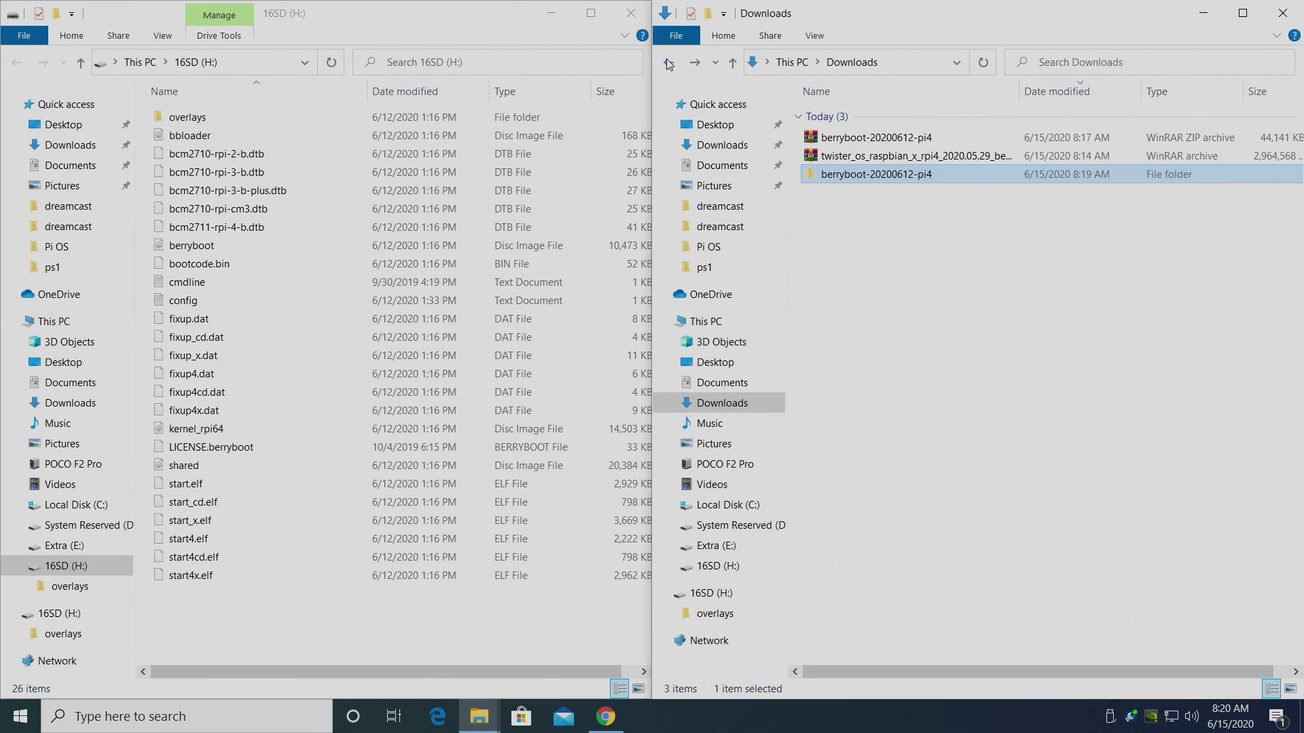
Step: Extract the twister_os archive into Downloads with WinRAR, with drive 32 (F:) open alongside
{"action": "left_click", "coordinate": [910, 292]}
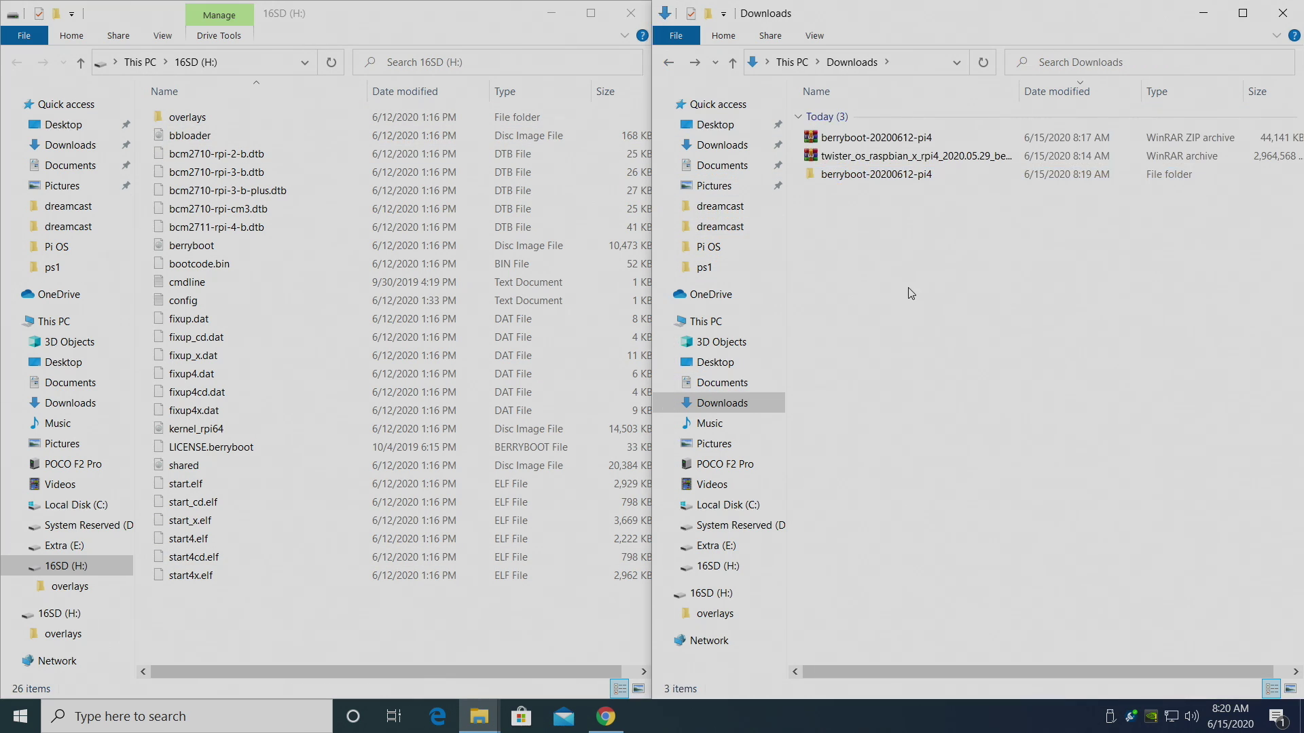
{"action": "left_click", "coordinate": [851, 160]}
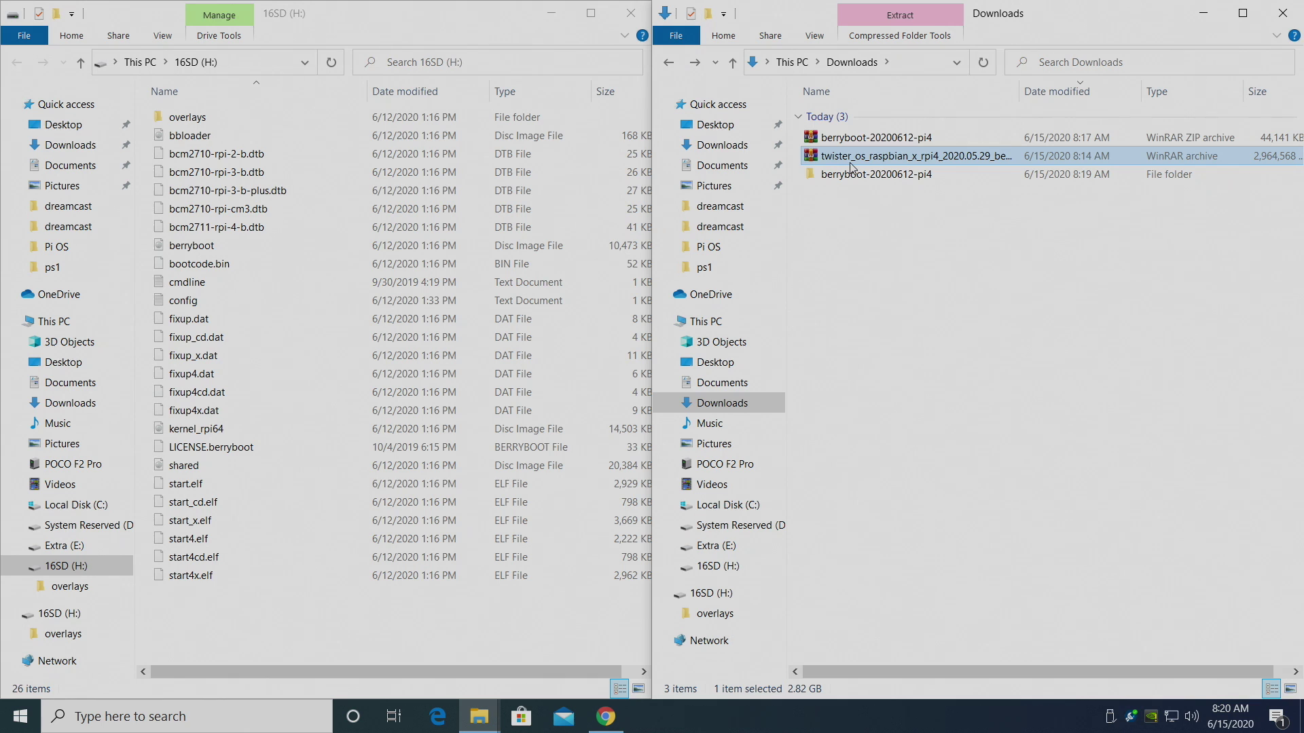
{"action": "right_click", "coordinate": [848, 156]}
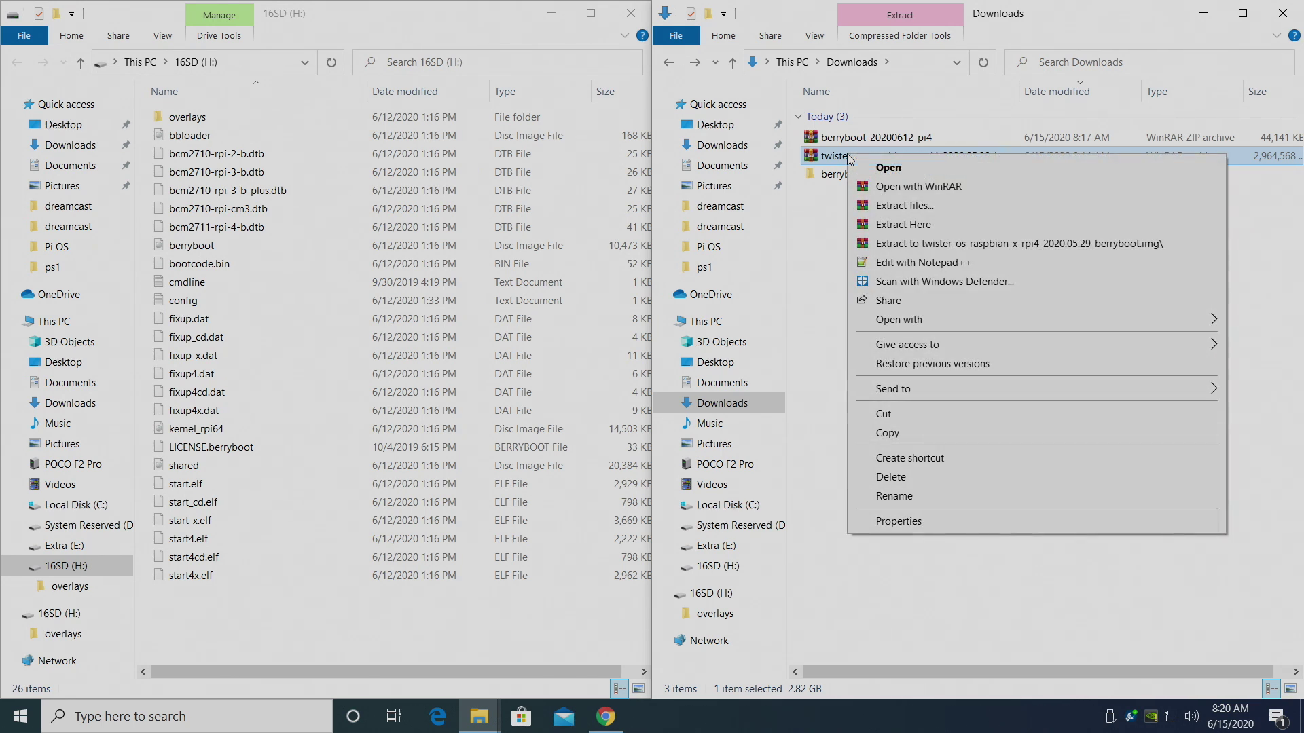
{"action": "left_click", "coordinate": [933, 242]}
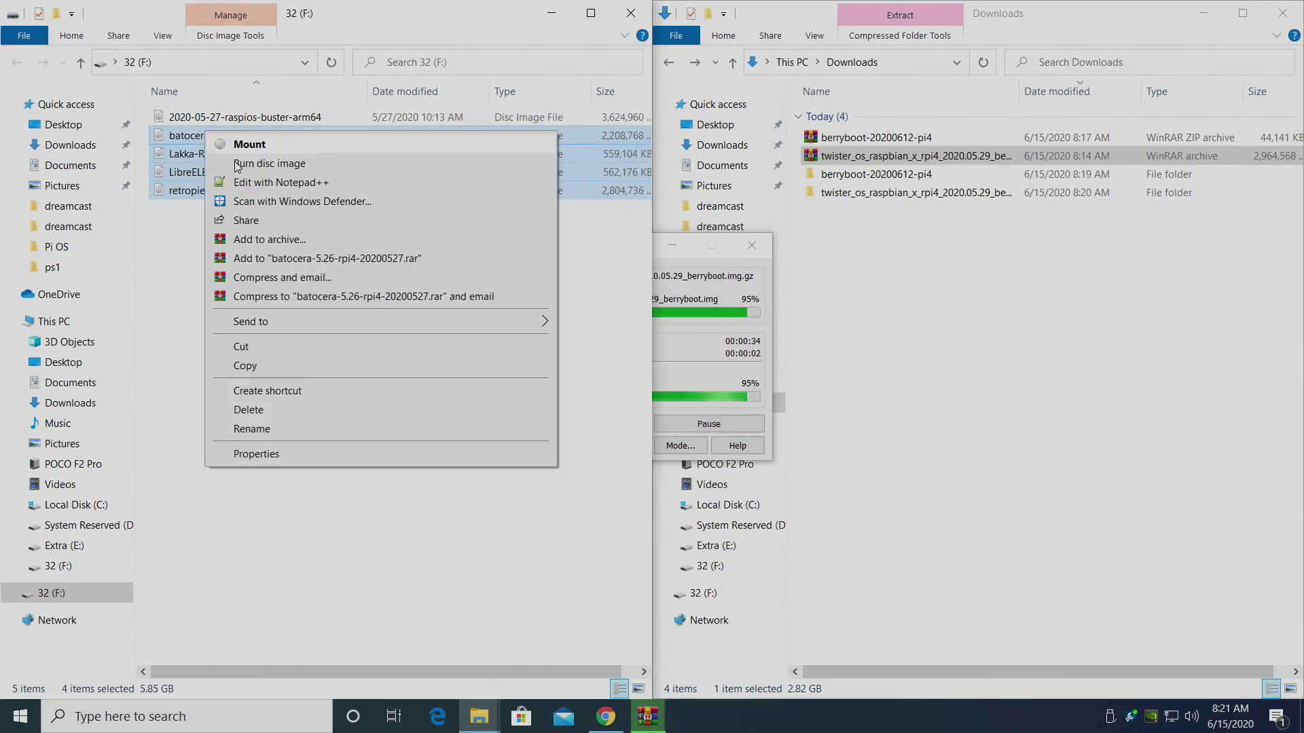
{"action": "left_click", "coordinate": [256, 408]}
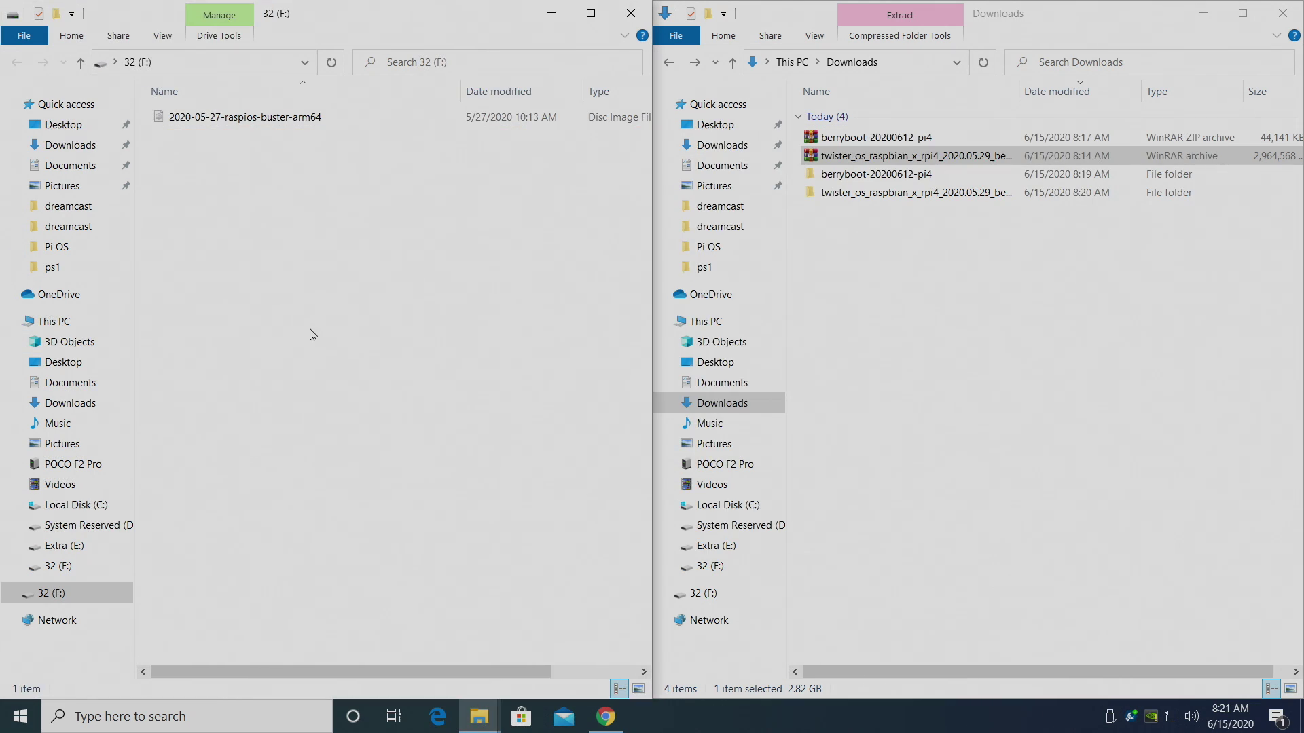
Step: Copy the Twister OS .img file from the extracted twister_os folder onto 32 (F:)
{"action": "left_click", "coordinate": [190, 124]}
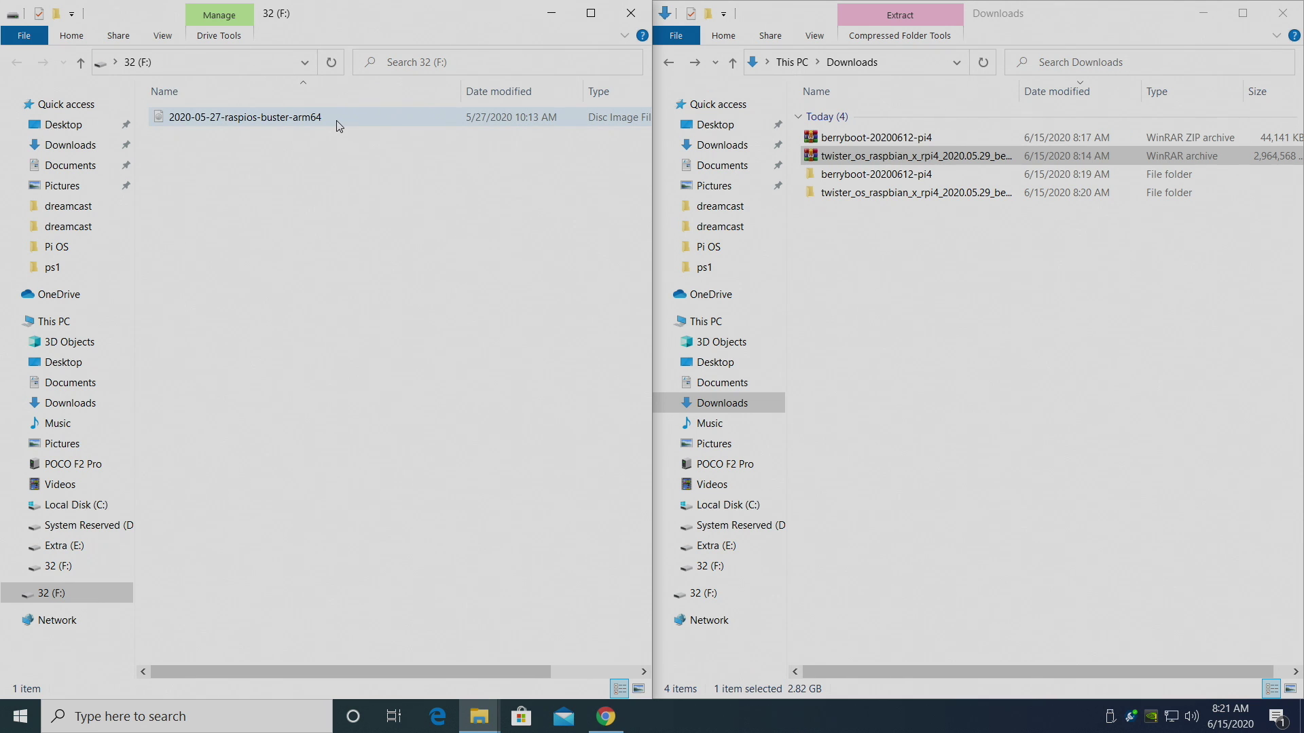
{"action": "double_click", "coordinate": [866, 201]}
{"action": "left_click_drag", "start_coordinate": [892, 121], "coordinate": [401, 376]}
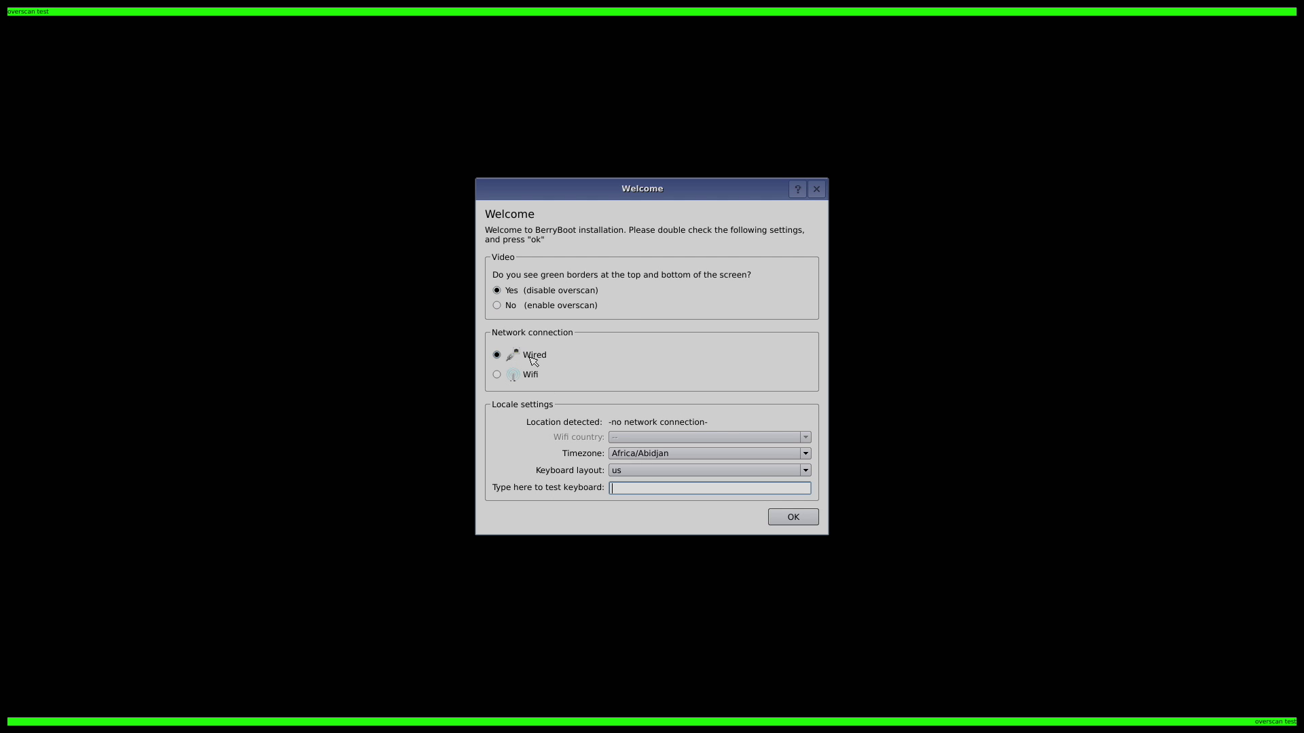
Step: Select Wifi as the network connection in the BerryBoot Welcome dialog
{"action": "left_click", "coordinate": [506, 382]}
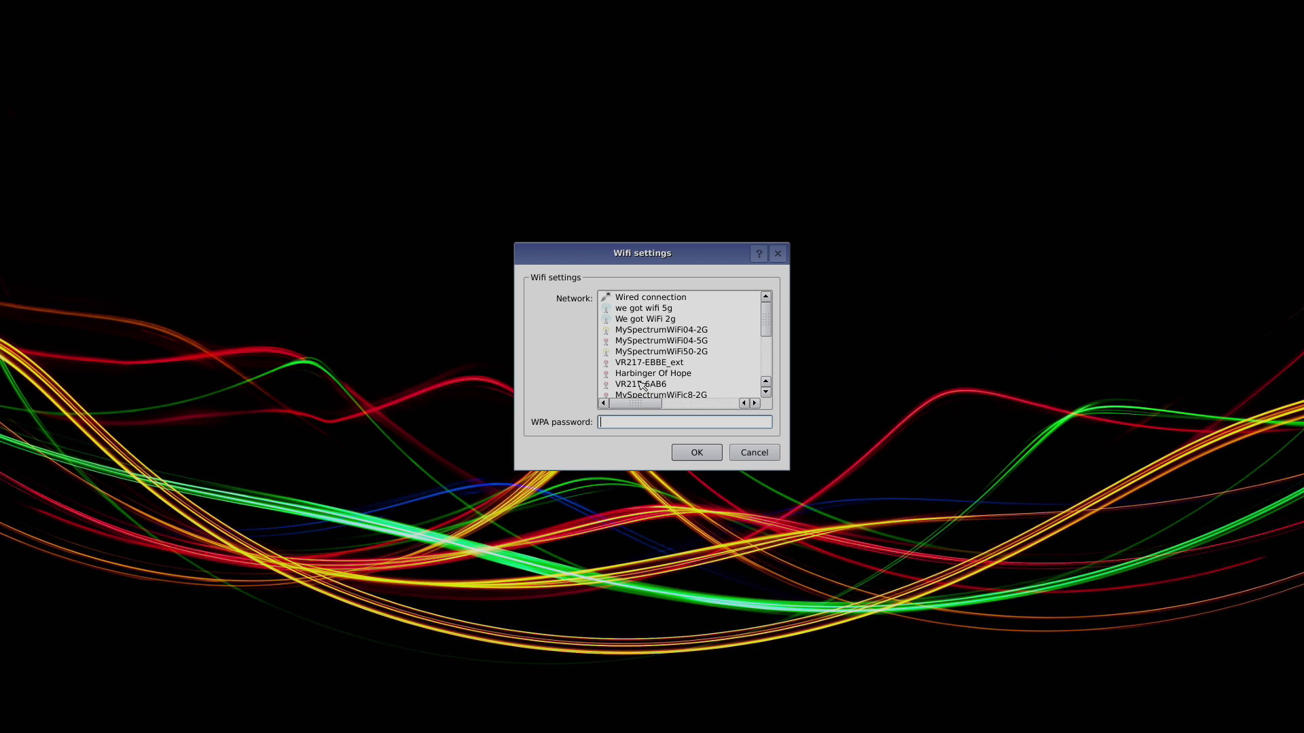
Step: Join the 'we got wifi 5g' network by entering its WPA password
{"action": "left_click", "coordinate": [662, 309]}
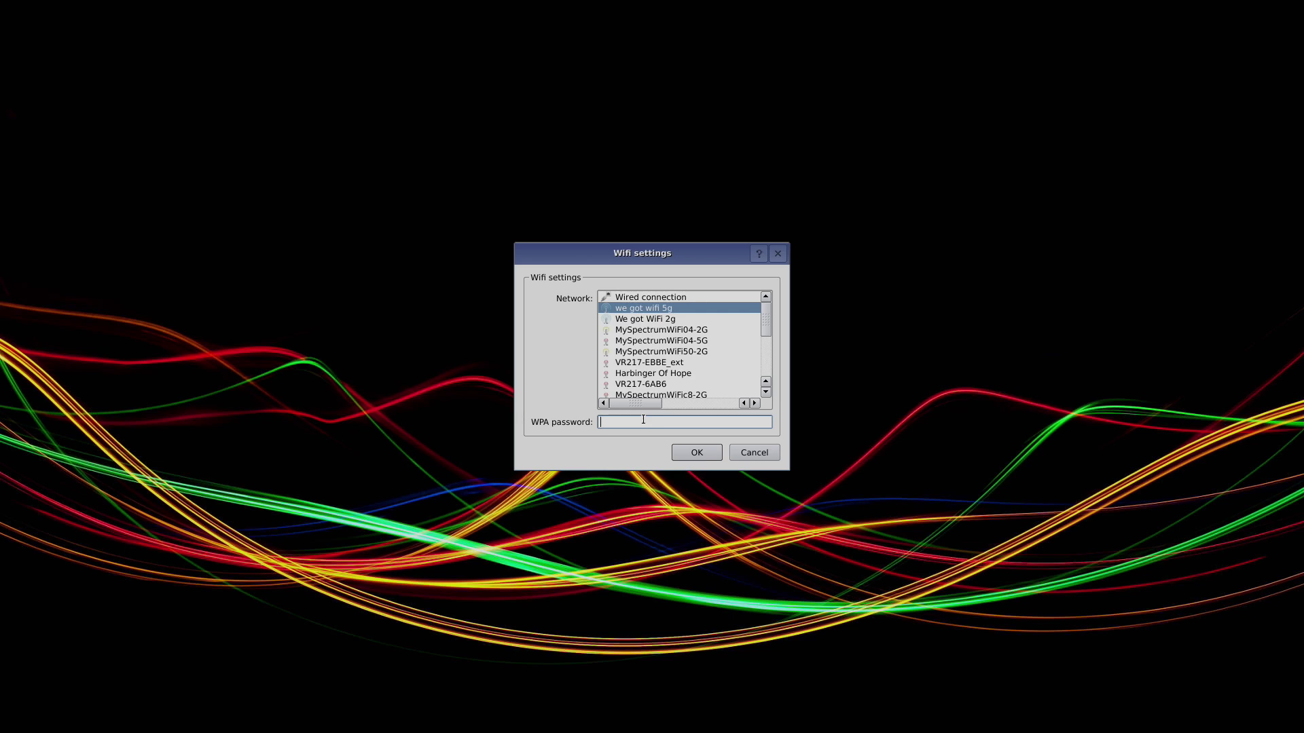
{"action": "key", "text": "ctrl+v"}
{"action": "left_click", "coordinate": [707, 454]}
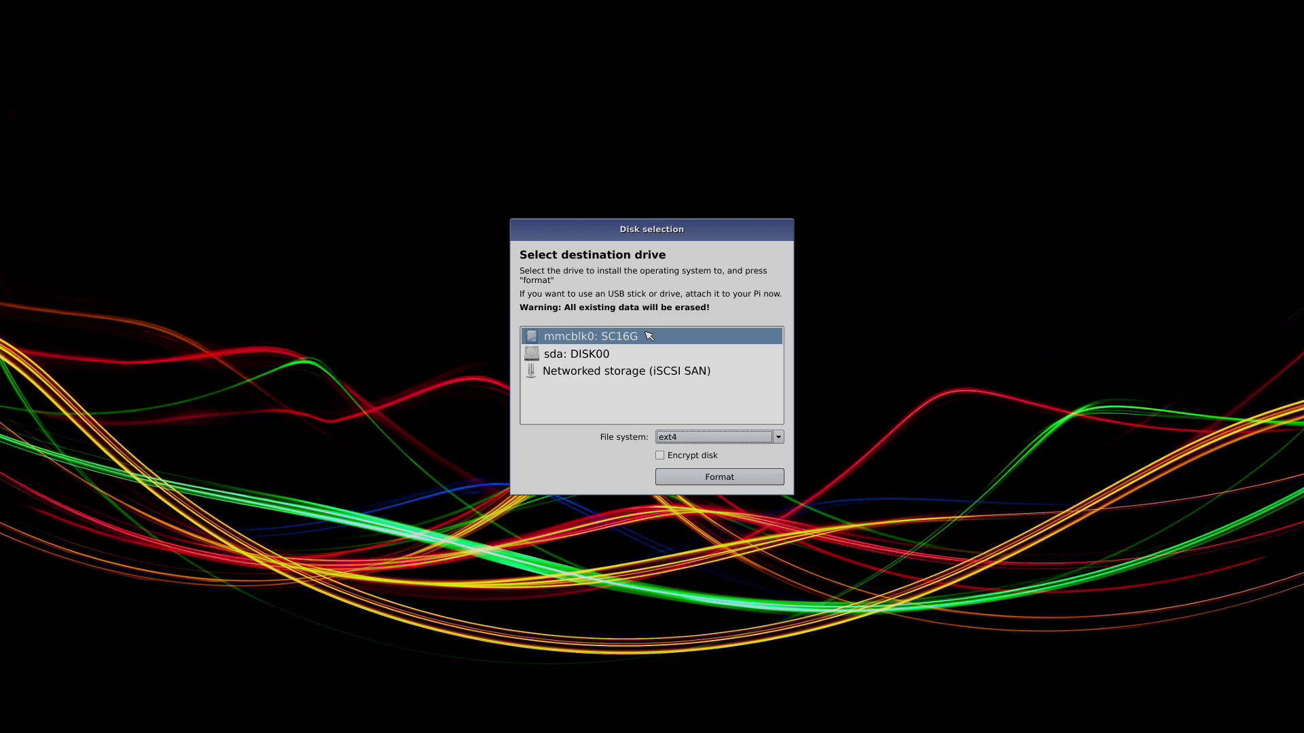
Step: Format the sda: DISK00 drive with the ext4 file system
{"action": "left_click", "coordinate": [611, 353]}
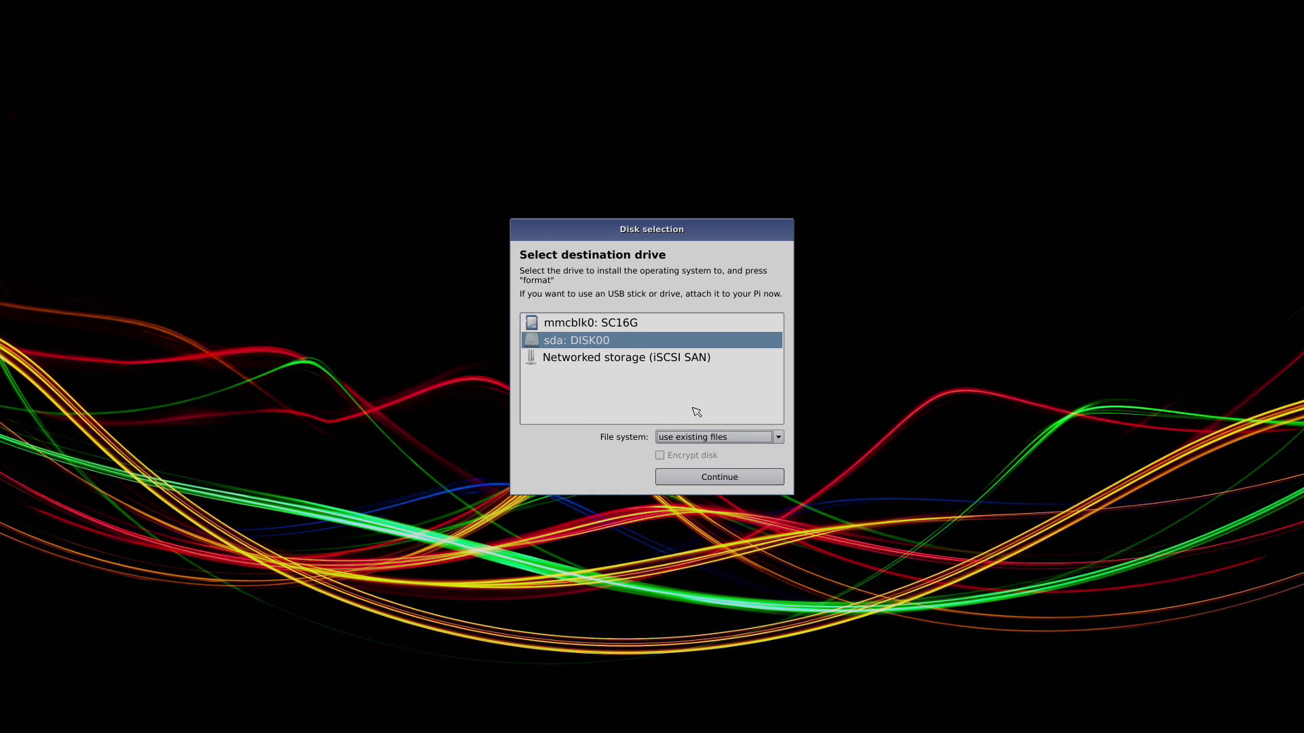
{"action": "left_click", "coordinate": [739, 438]}
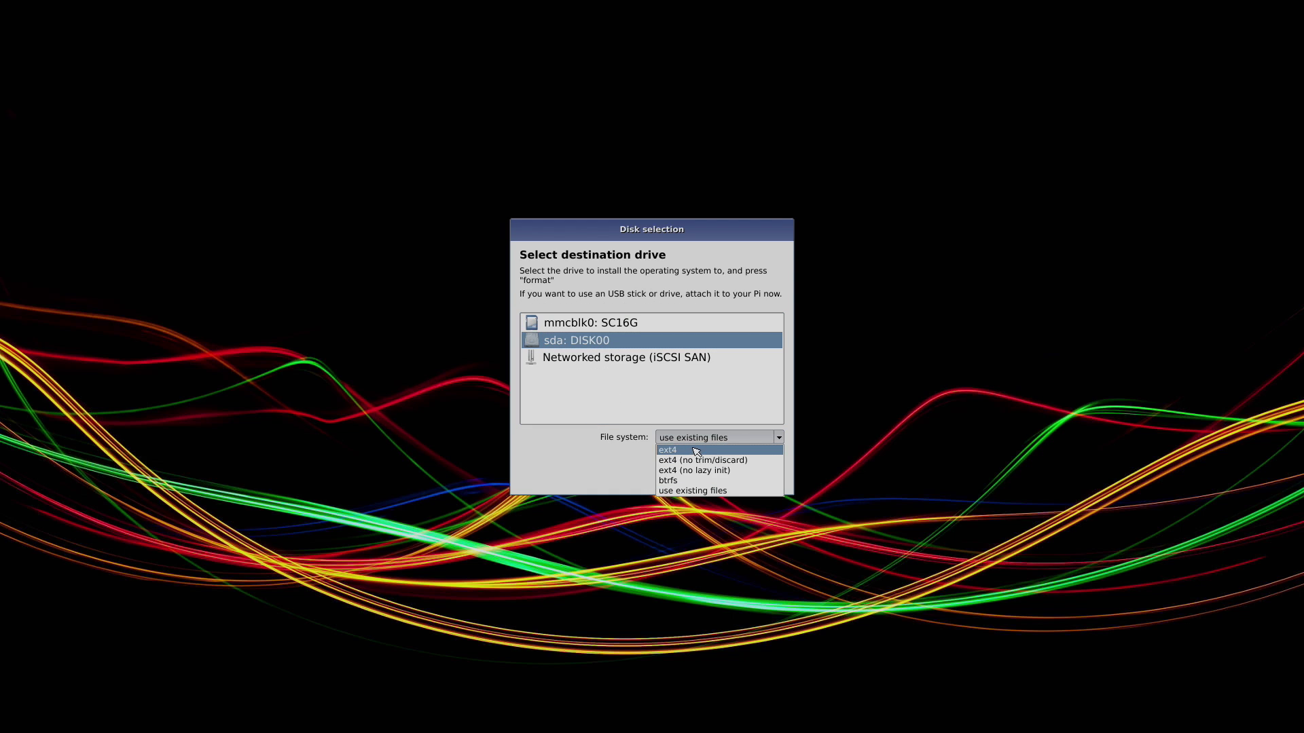
{"action": "left_click", "coordinate": [696, 450]}
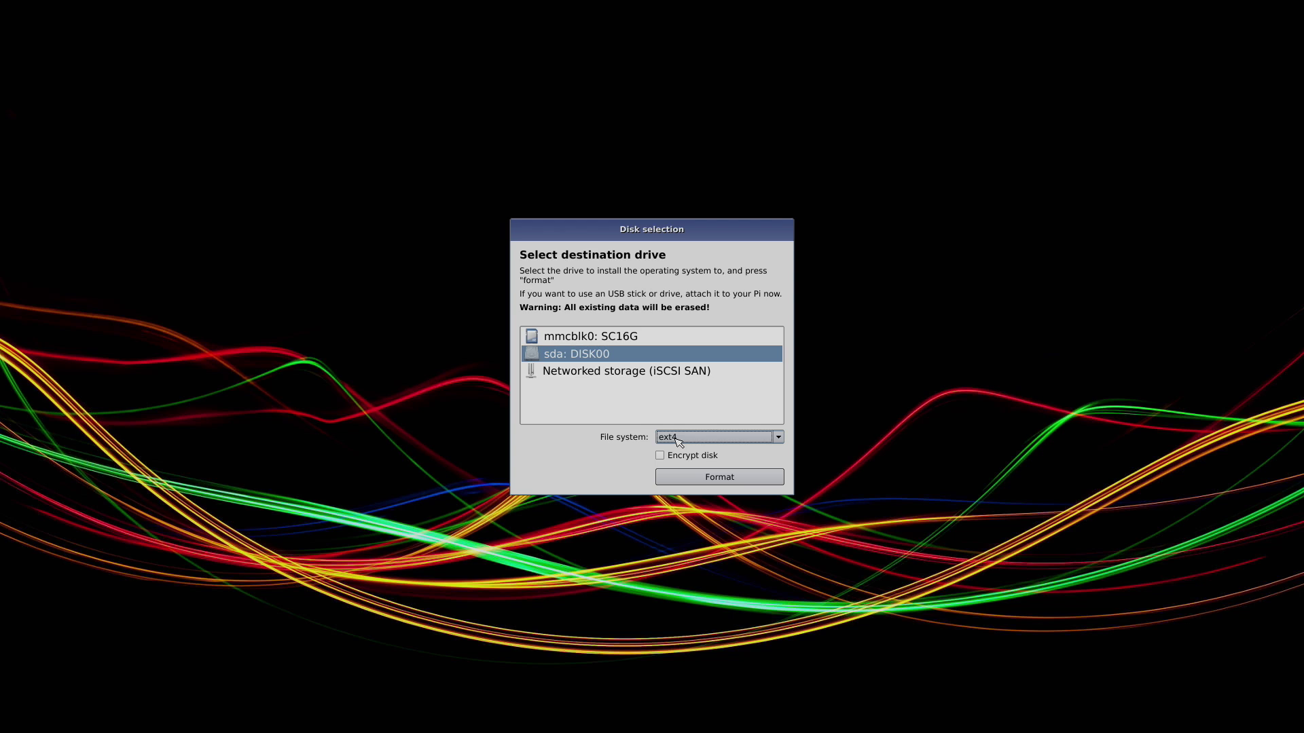
{"action": "left_click", "coordinate": [714, 479]}
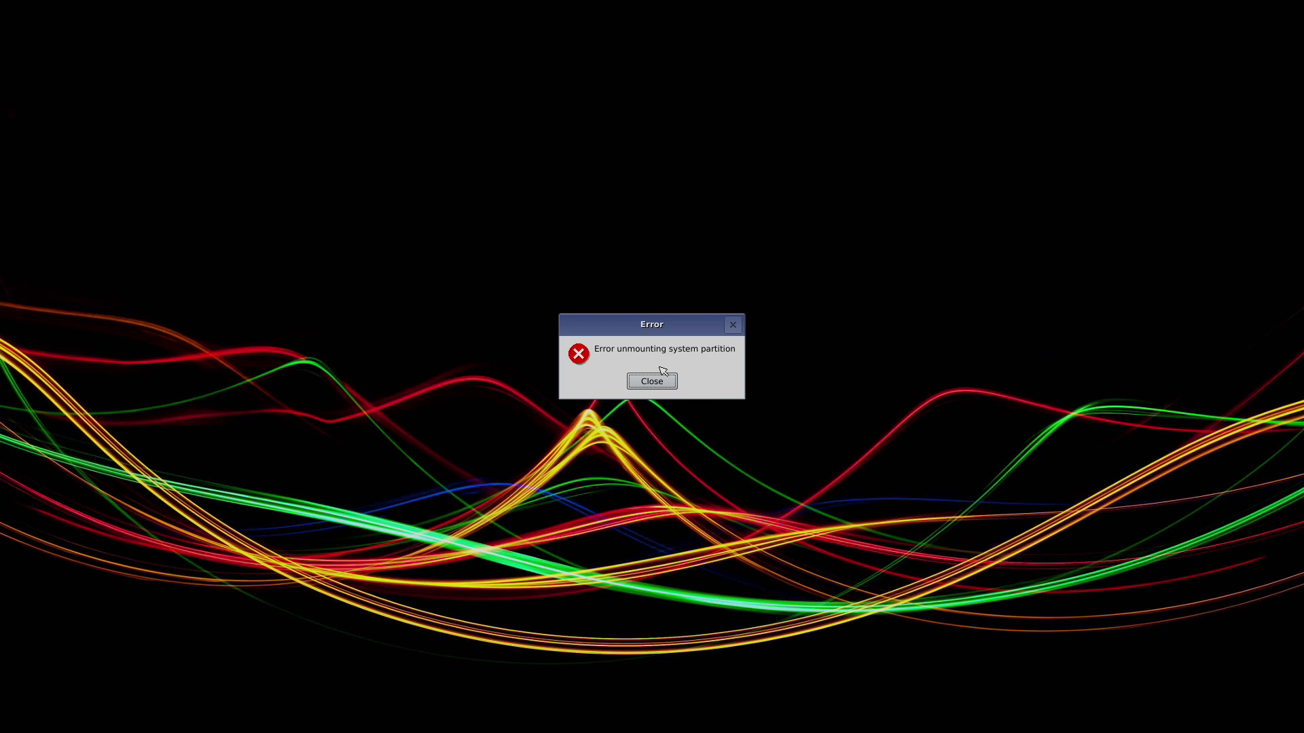
Step: Dismiss the unmount error and scroll through the Popular operating systems list
{"action": "left_click", "coordinate": [652, 381]}
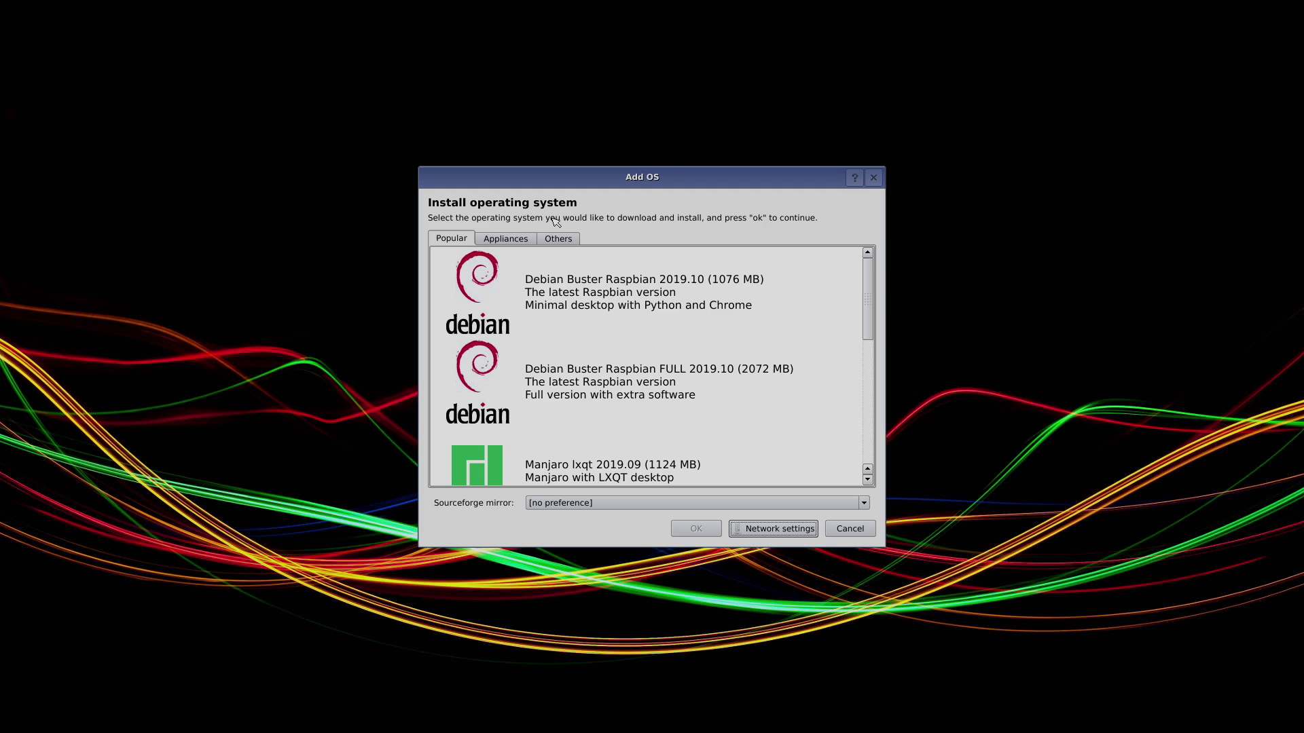
{"action": "scroll", "coordinate": [686, 348], "scroll_direction": "down", "scroll_amount": 5}
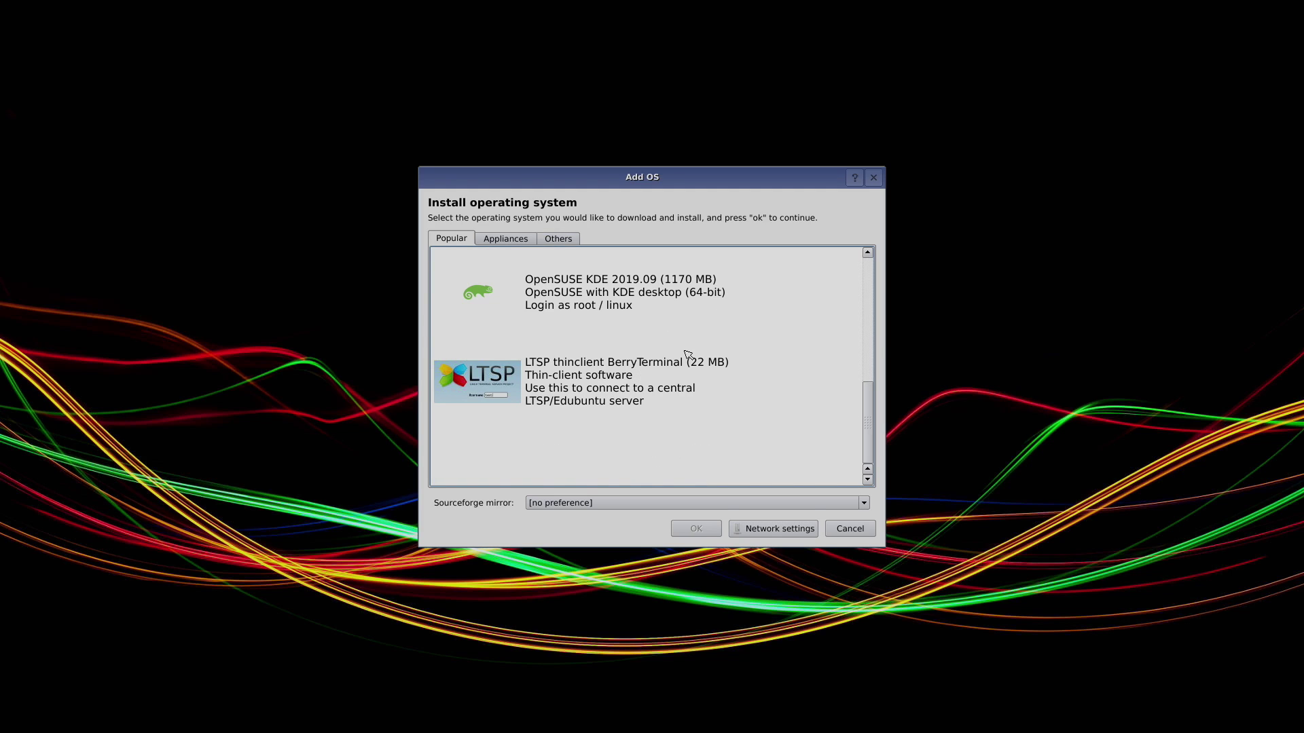
{"action": "scroll", "coordinate": [686, 350], "scroll_direction": "up", "scroll_amount": 5}
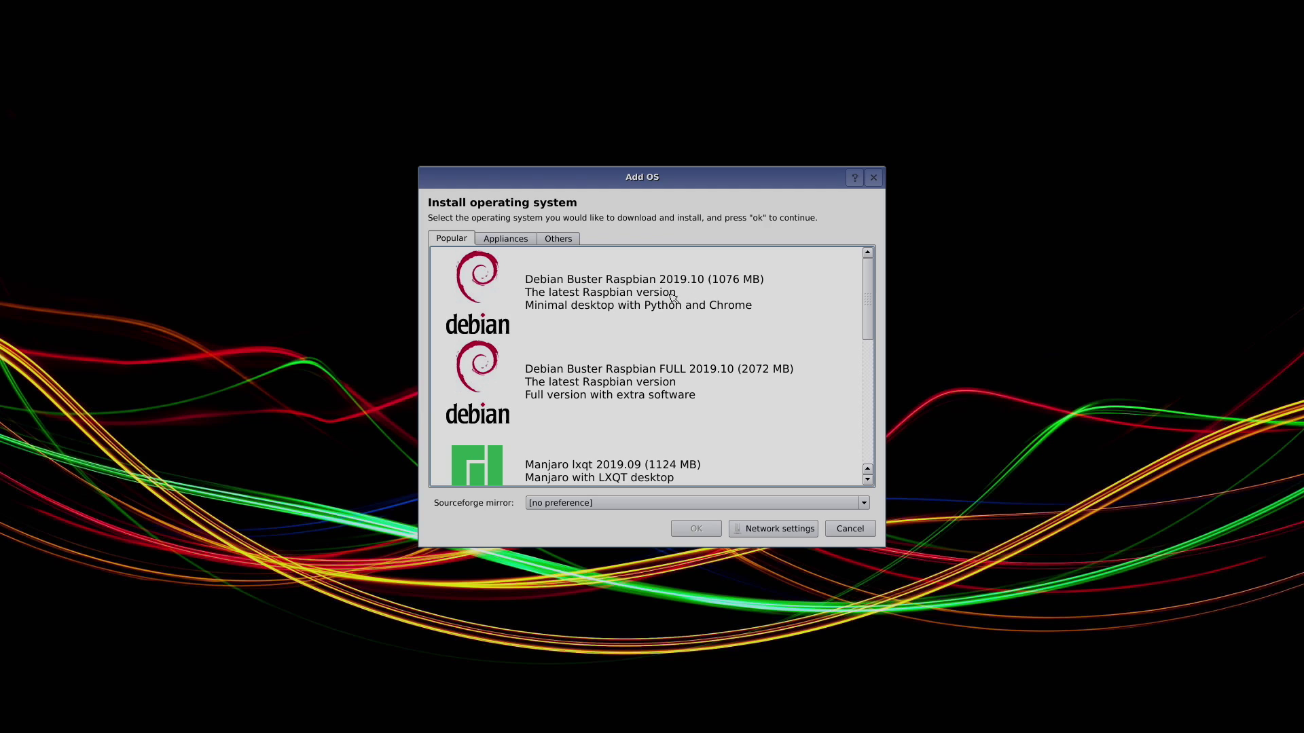
{"action": "scroll", "coordinate": [676, 378], "scroll_direction": "down", "scroll_amount": 4}
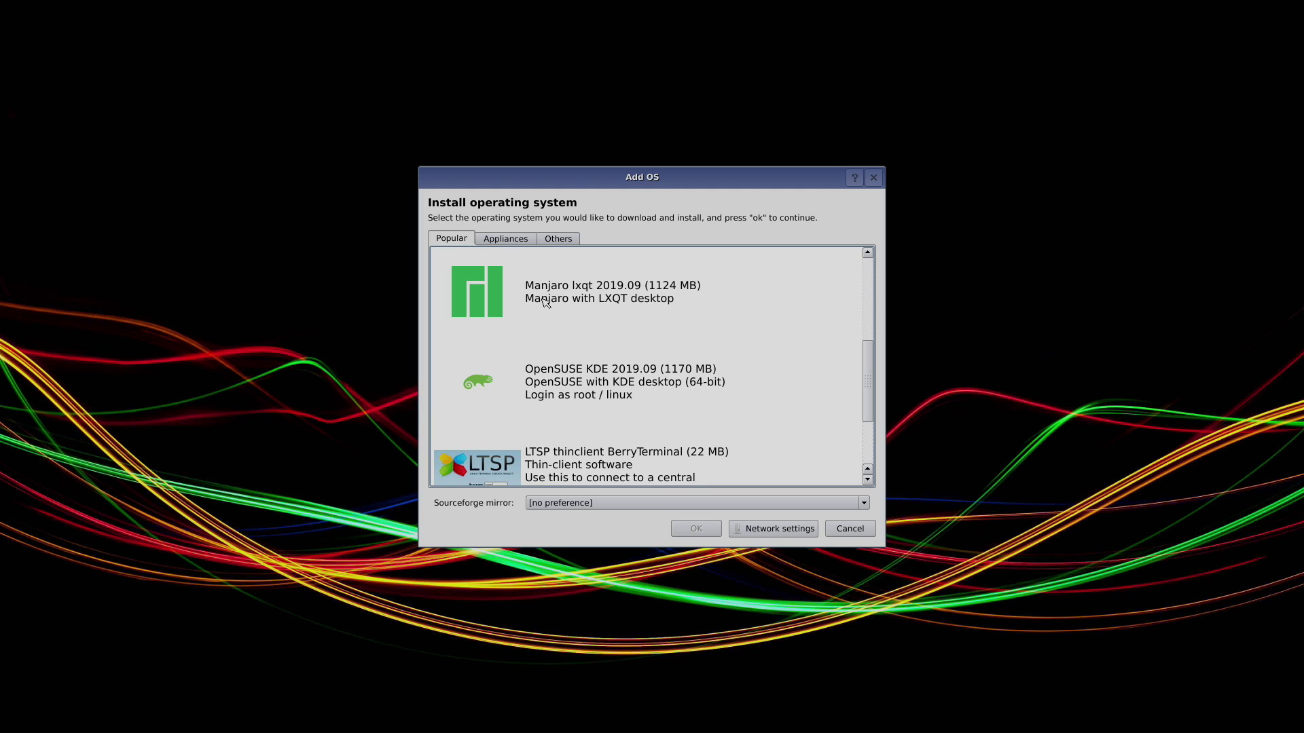
Step: Look through the Appliances and Others categories, then close the list without installing anything
{"action": "left_click", "coordinate": [527, 237]}
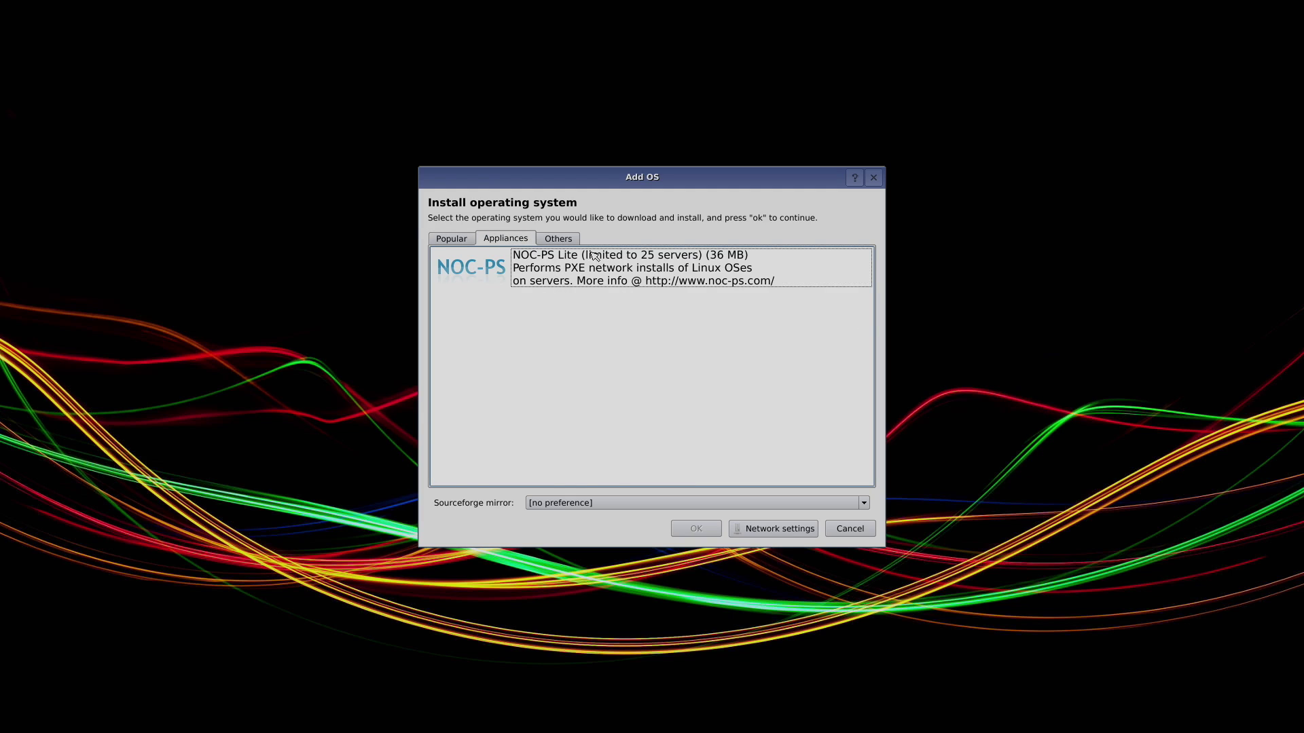
{"action": "left_click", "coordinate": [564, 239]}
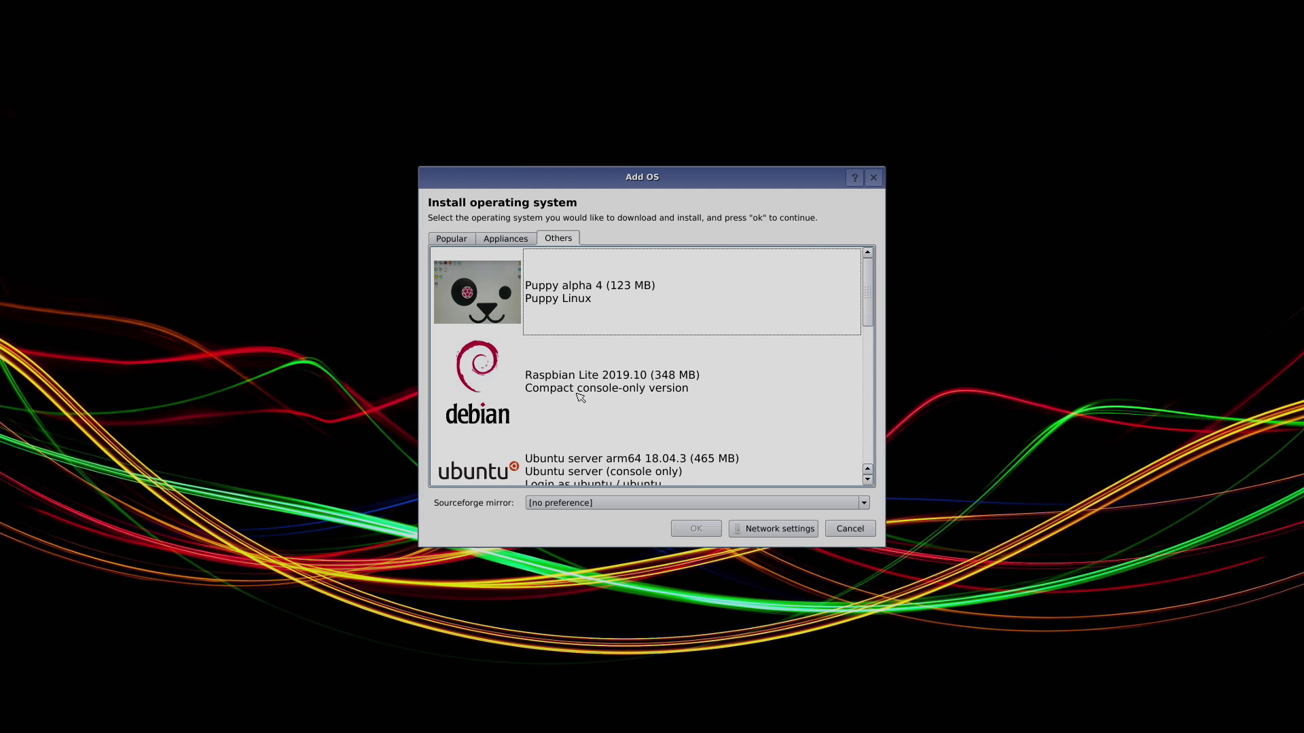
{"action": "left_click_drag", "start_coordinate": [870, 317], "coordinate": [874, 212]}
{"action": "left_click", "coordinate": [465, 242]}
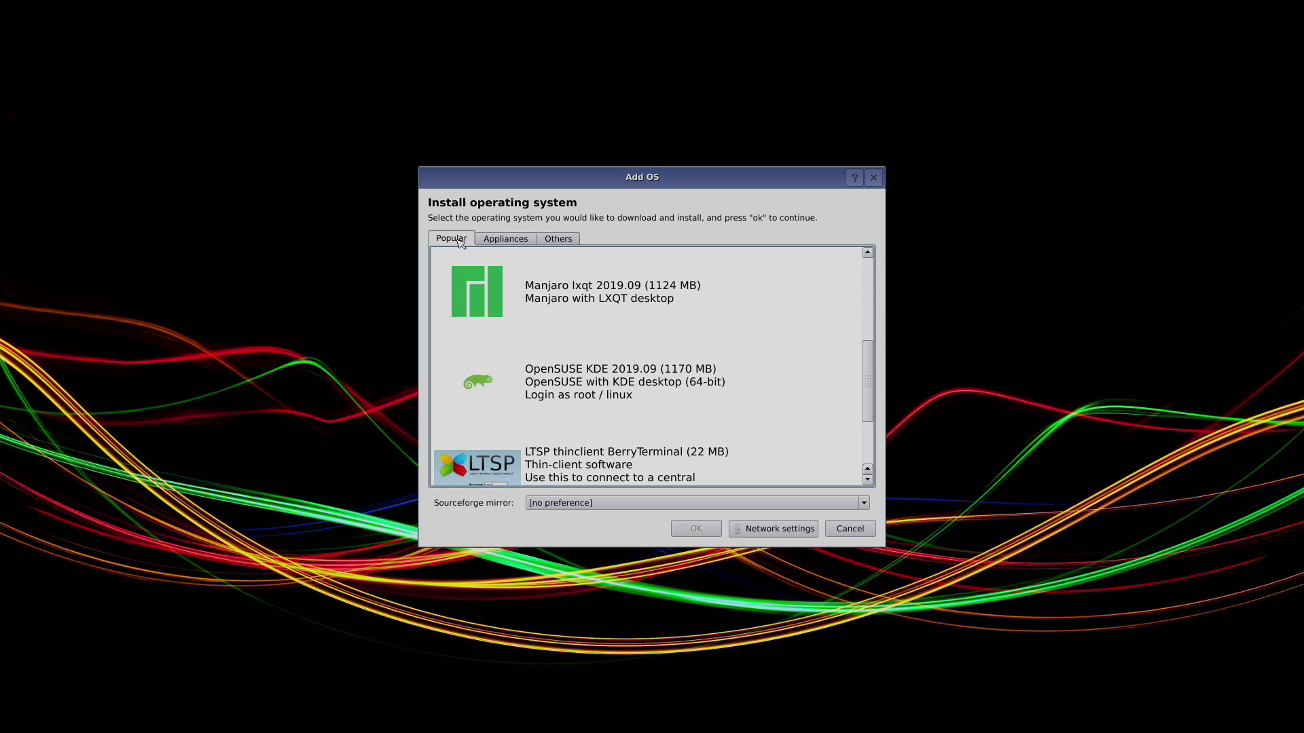
{"action": "left_click_drag", "start_coordinate": [872, 389], "coordinate": [871, 307]}
{"action": "left_click", "coordinate": [854, 534]}
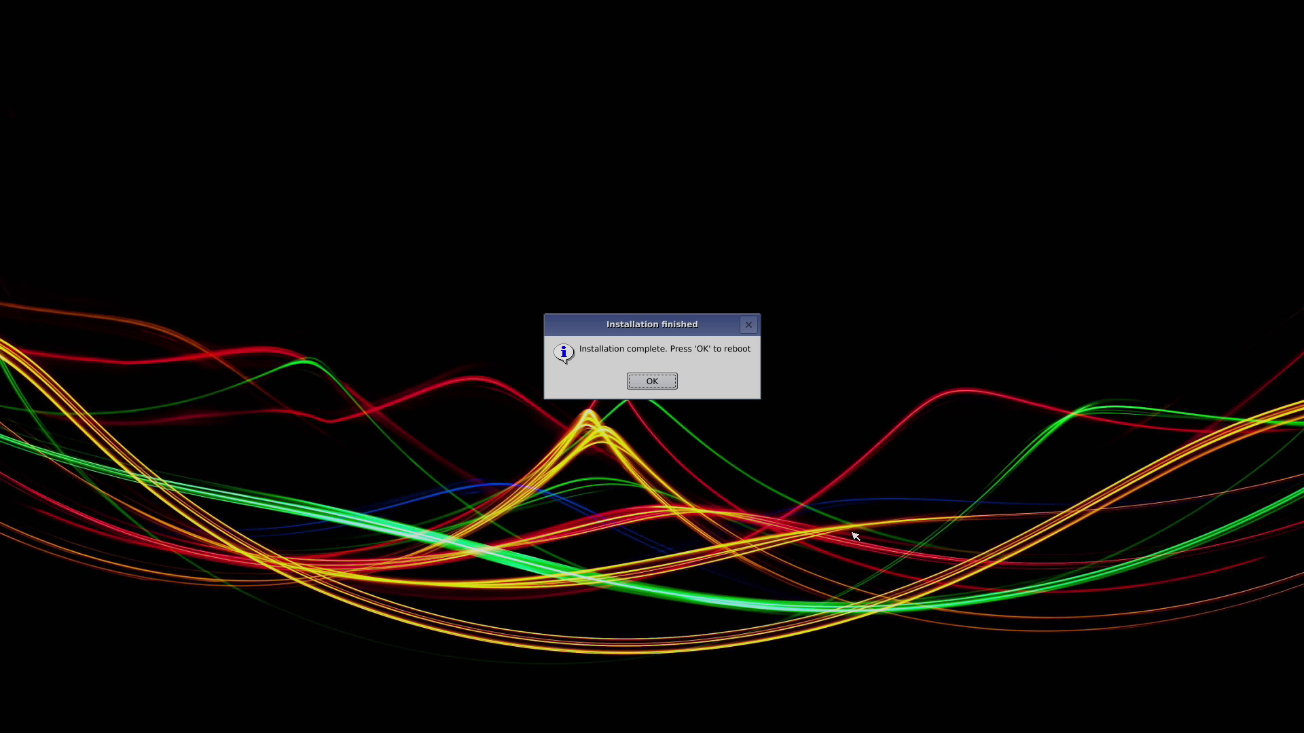
Step: Acknowledge the installation-complete notice, then open and close the installable OS list without choosing
{"action": "left_click", "coordinate": [645, 383]}
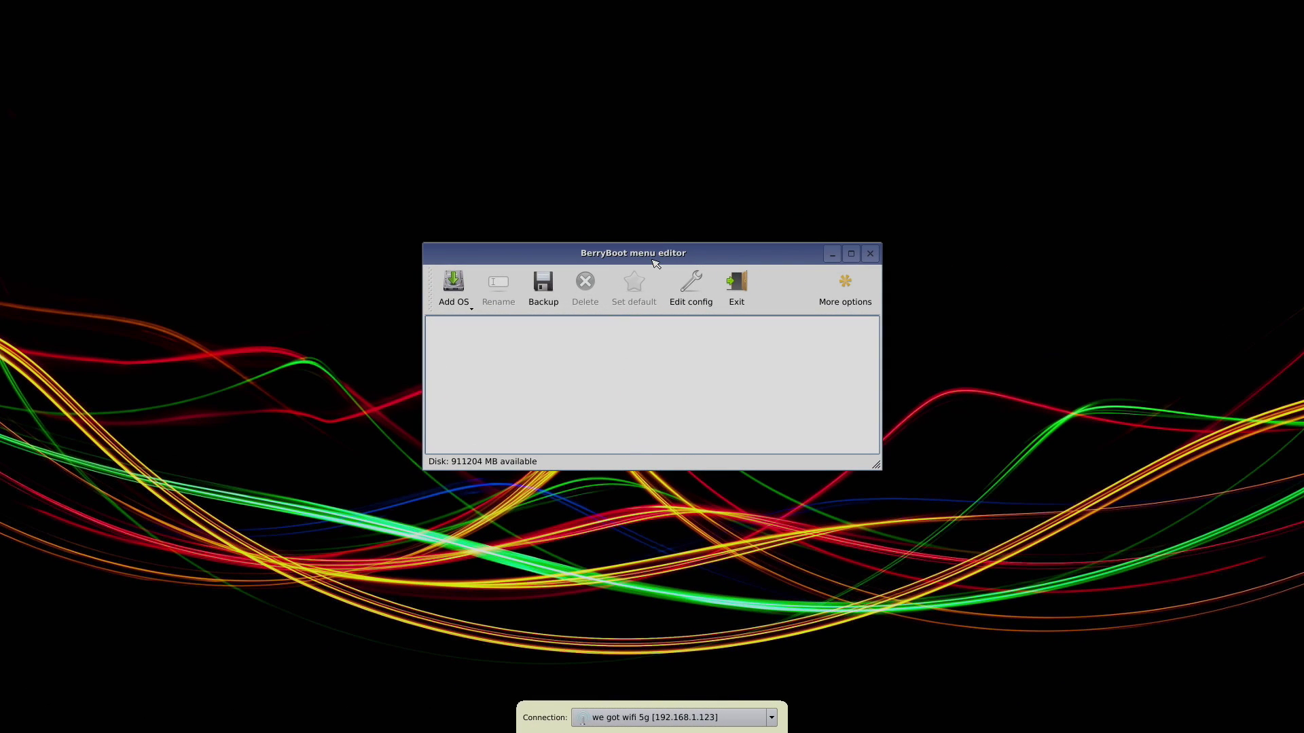
{"action": "left_click", "coordinate": [453, 285]}
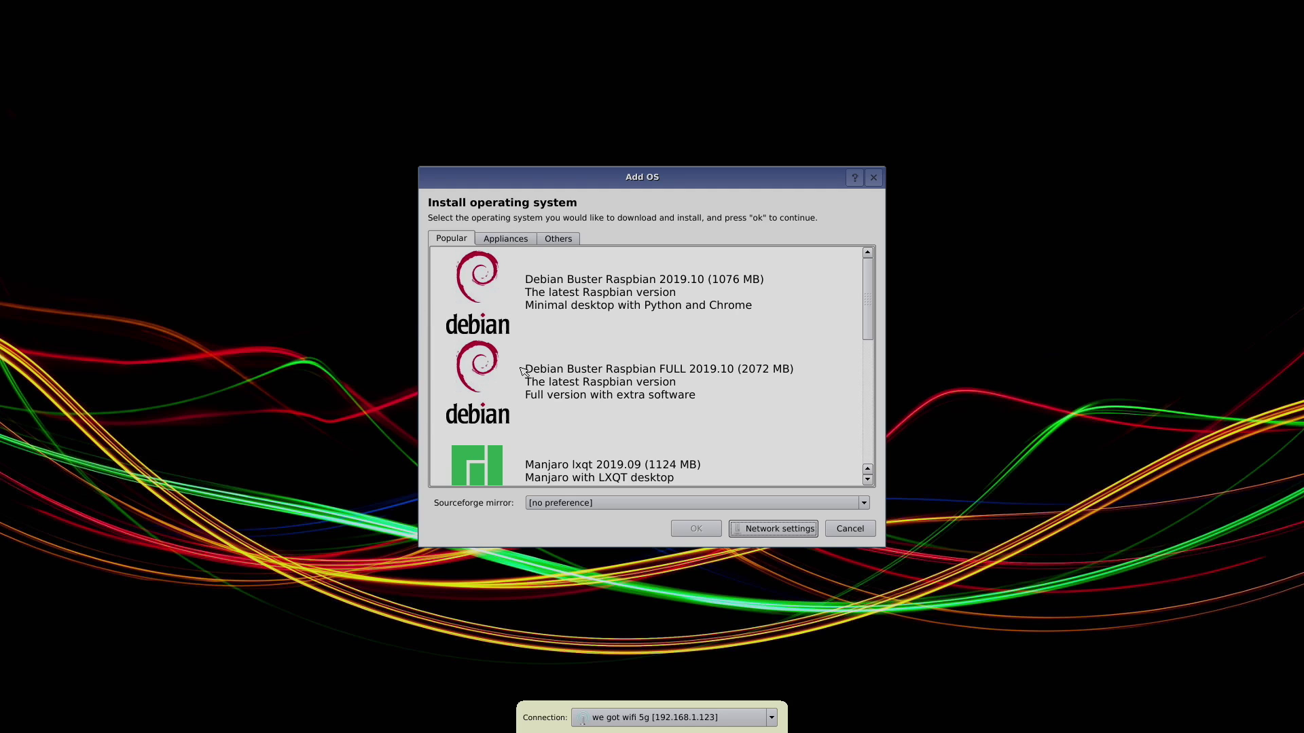
{"action": "left_click", "coordinate": [850, 529]}
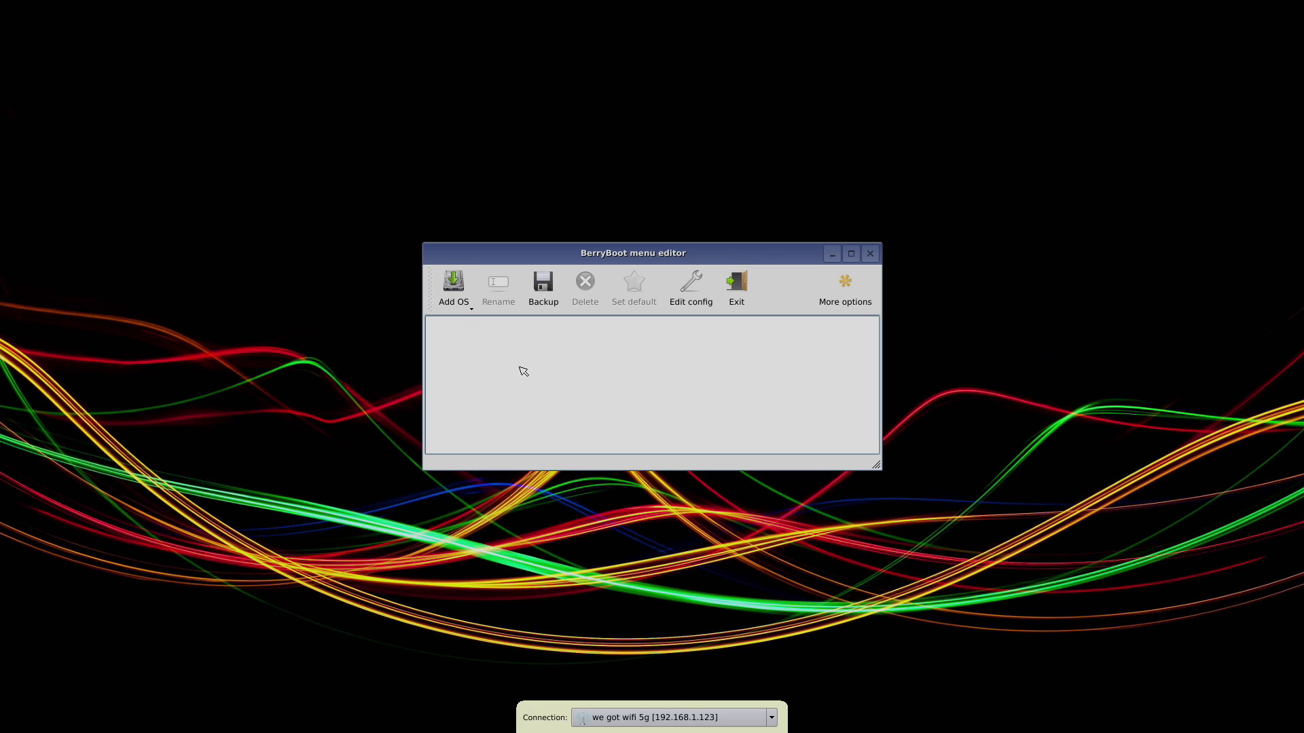
Step: Copy twister_os_raspbian_x_rpi4_2020.05.29_berryboot.img from the USB stick into the boot menu
{"action": "left_click", "coordinate": [471, 306]}
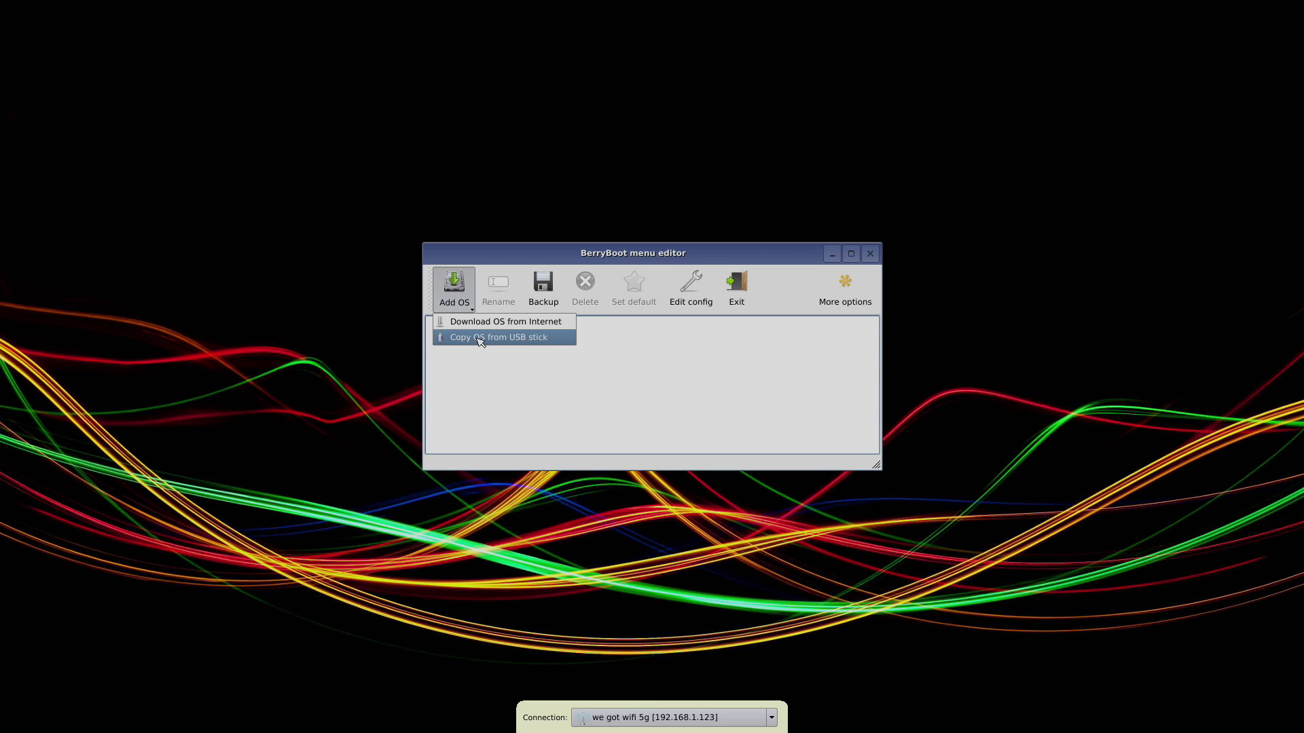
{"action": "left_click", "coordinate": [480, 338]}
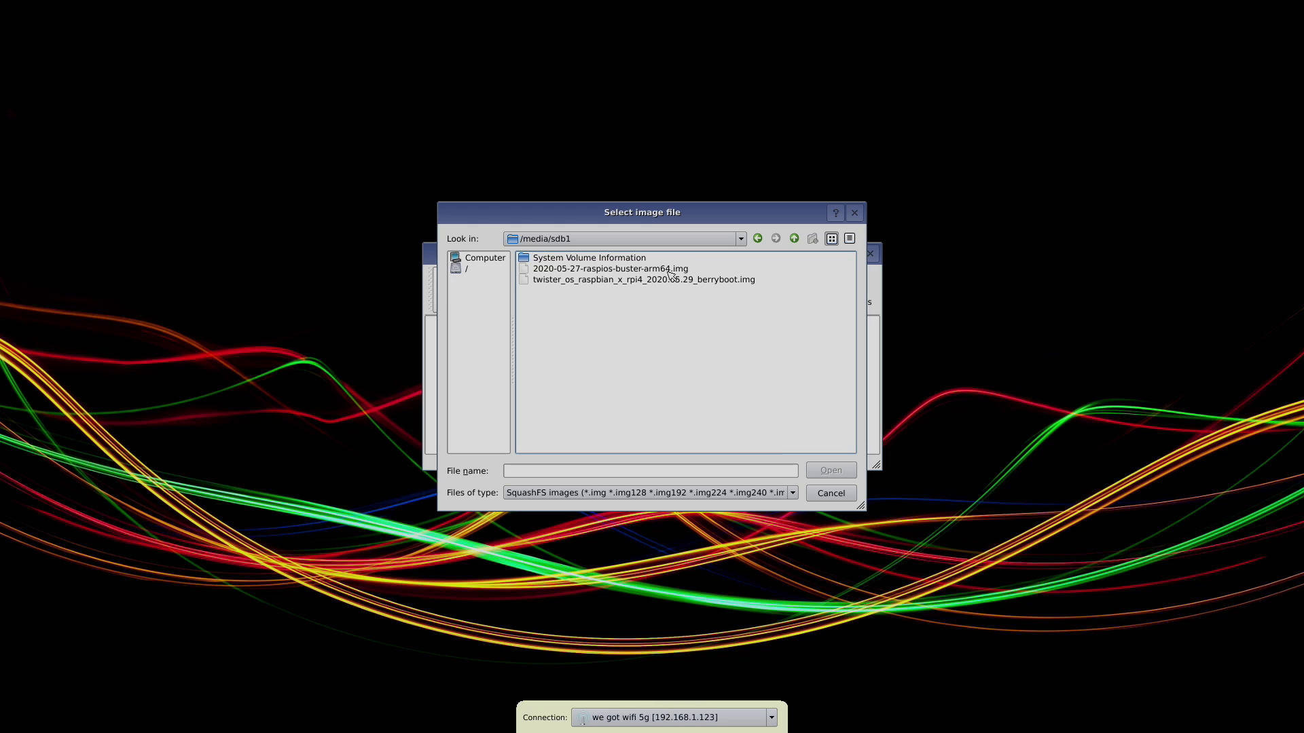
{"action": "left_click", "coordinate": [593, 280]}
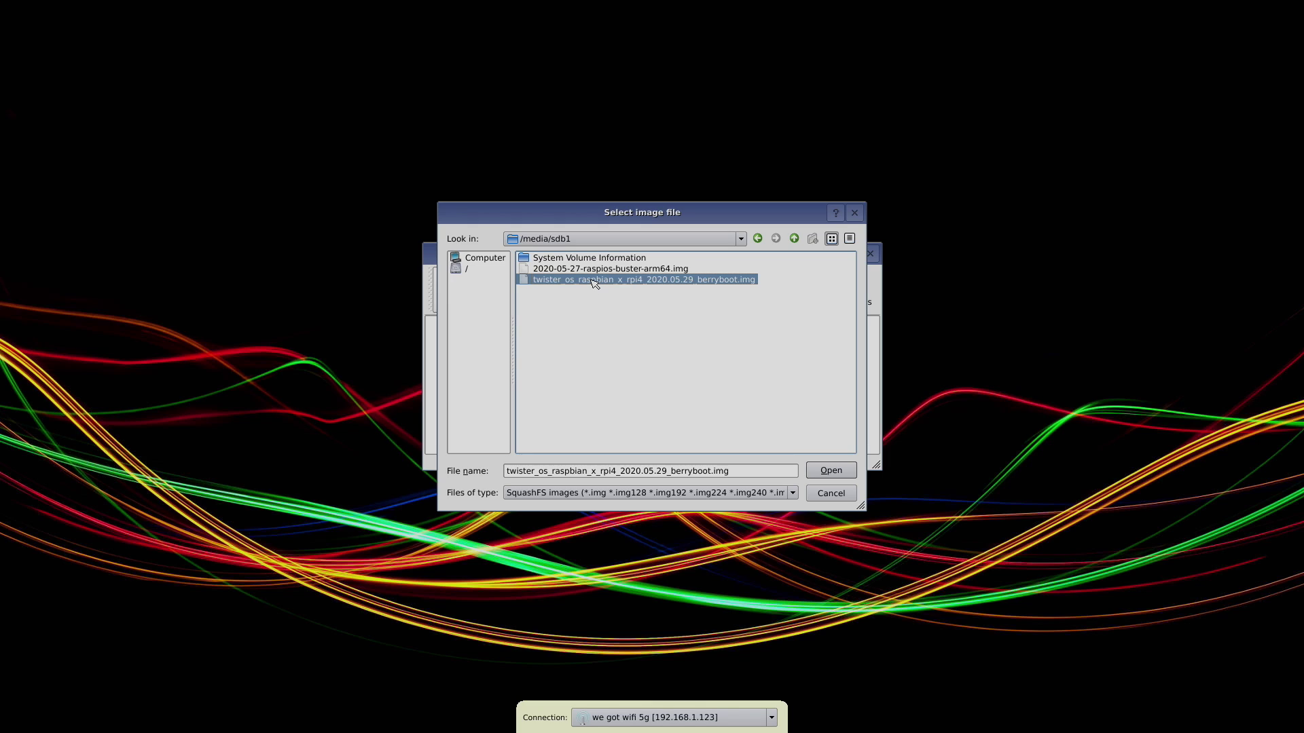
{"action": "left_click", "coordinate": [830, 470]}
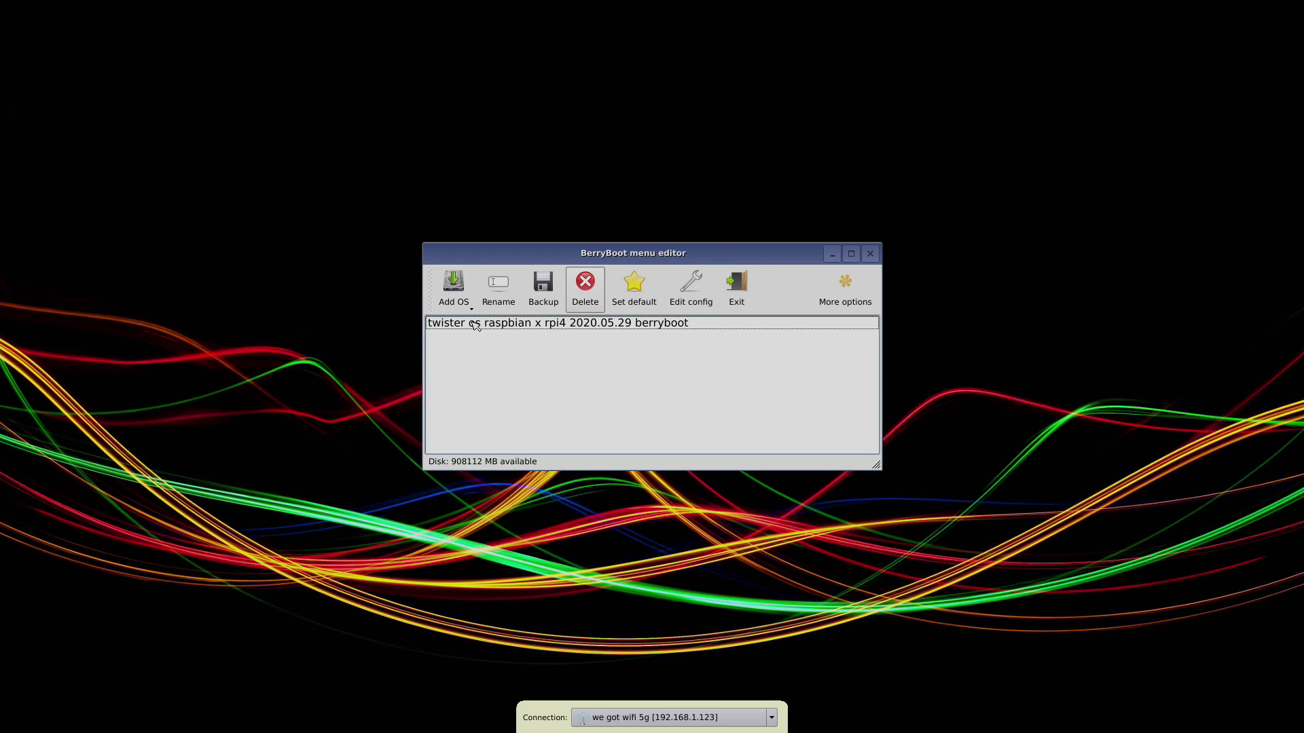
Step: Download and install Manjaro lxqt 2019.09 from the Popular list of installable systems
{"action": "left_click", "coordinate": [475, 324]}
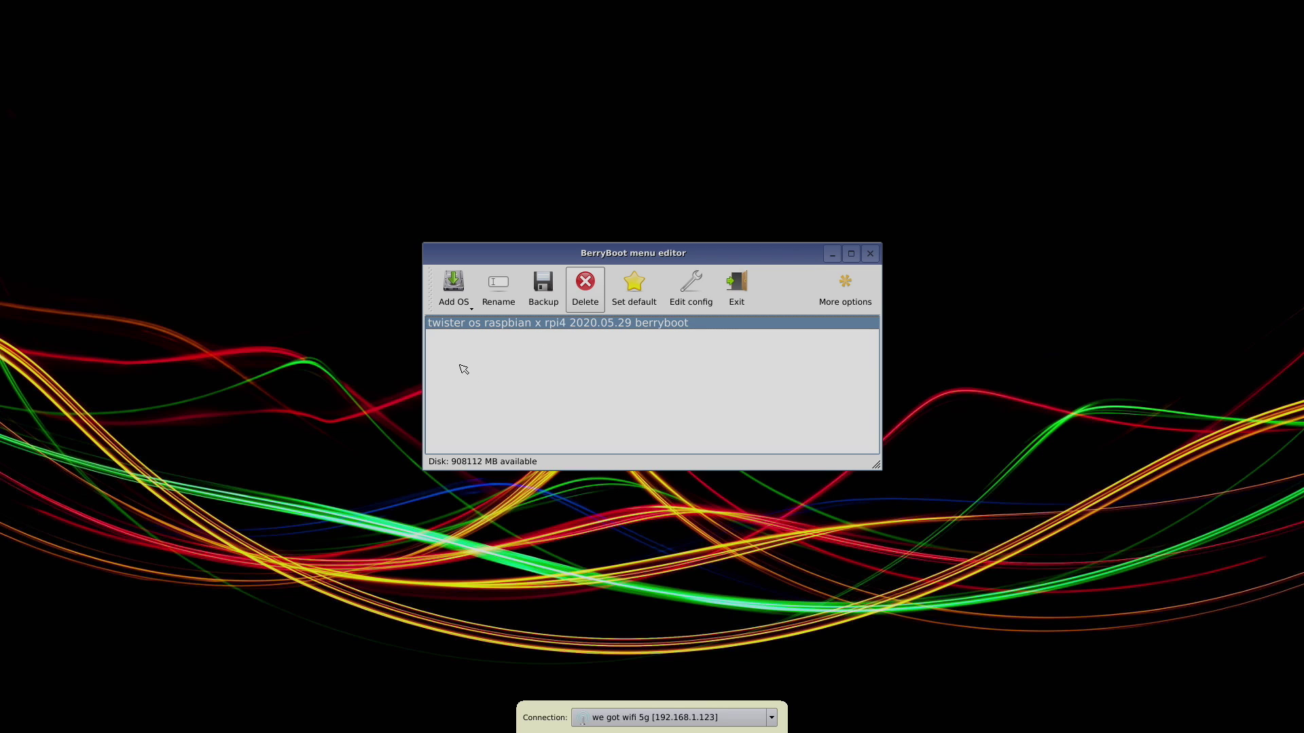
{"action": "left_click", "coordinate": [453, 285]}
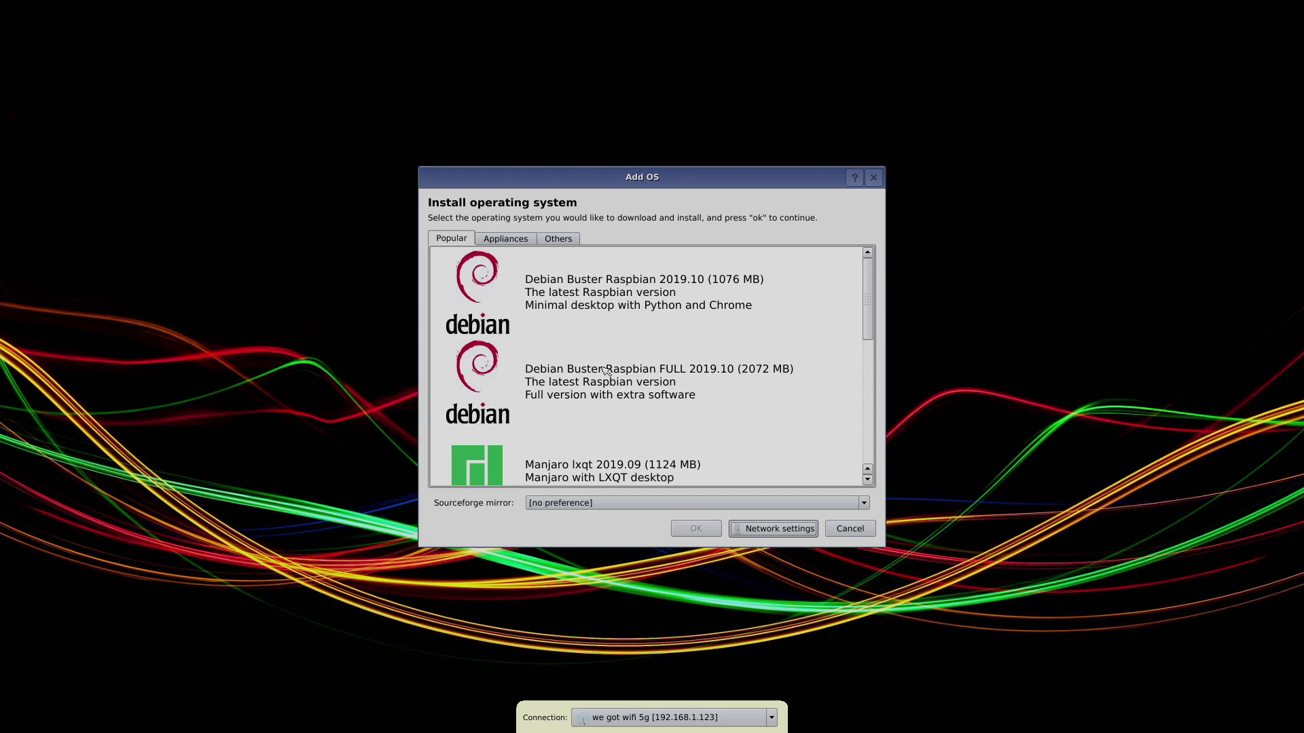
{"action": "scroll", "coordinate": [637, 350], "scroll_direction": "down", "scroll_amount": 2}
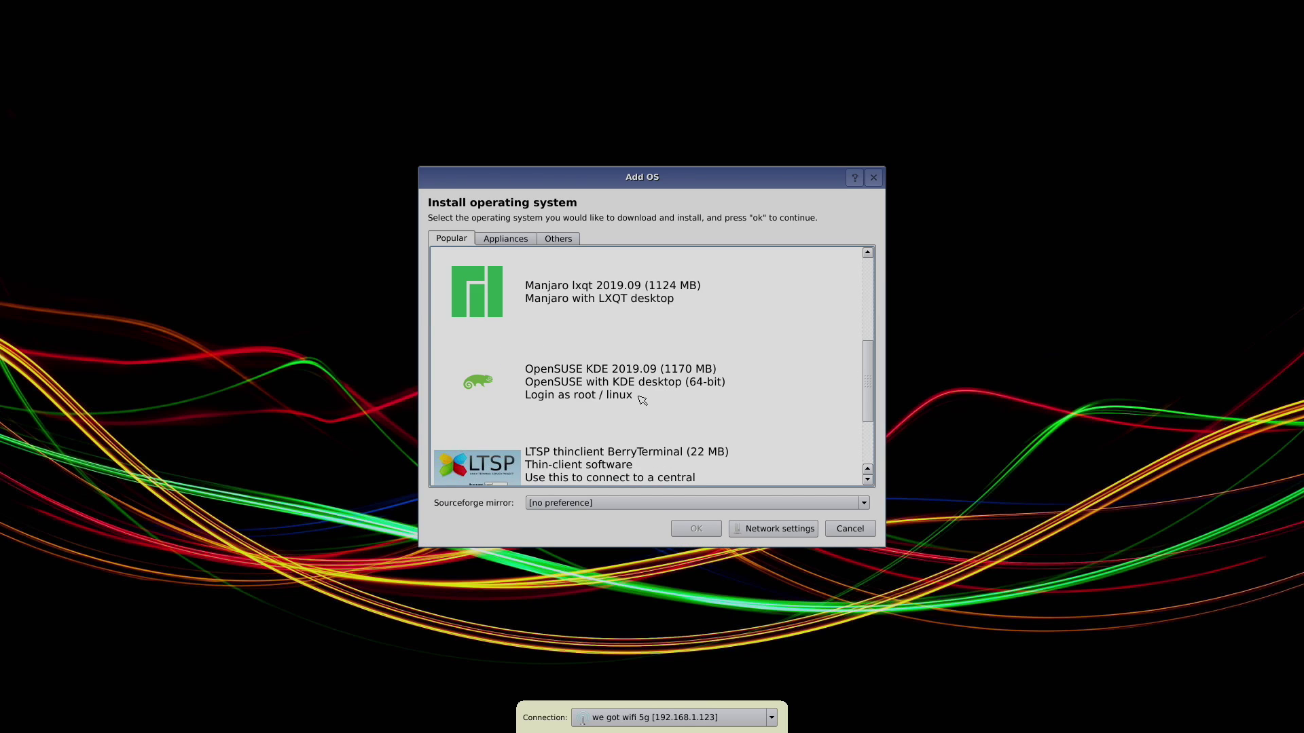
{"action": "left_click", "coordinate": [570, 288]}
{"action": "left_click", "coordinate": [694, 529]}
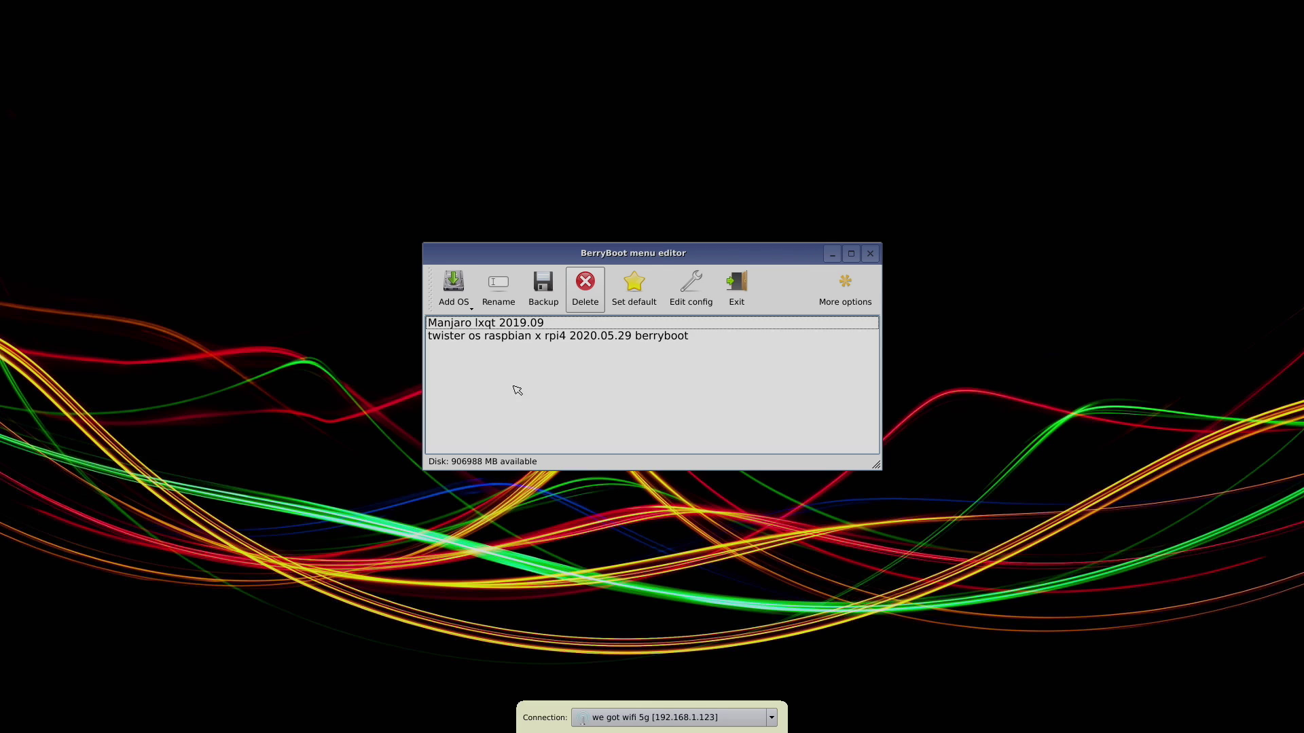
Step: Set Twister OS as the default boot entry, exit the editor and stop the countdown
{"action": "left_click", "coordinate": [523, 341]}
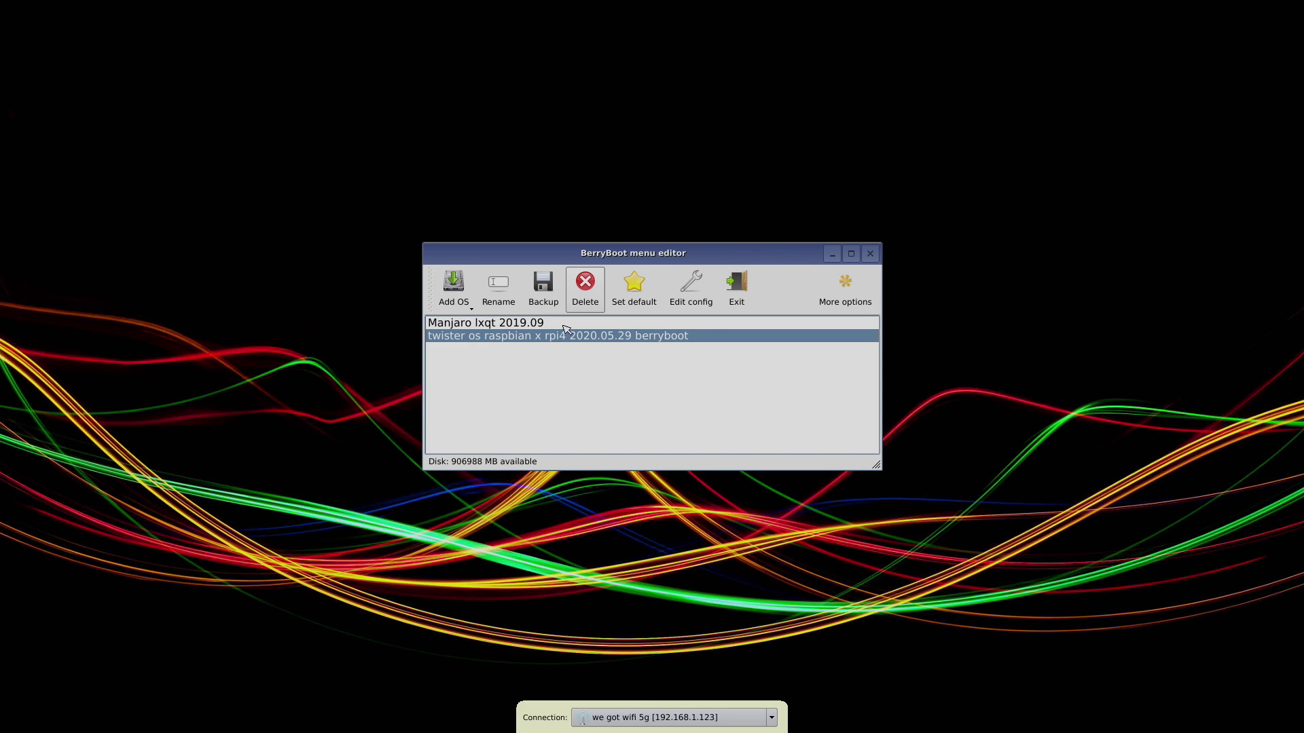
{"action": "left_click", "coordinate": [630, 288]}
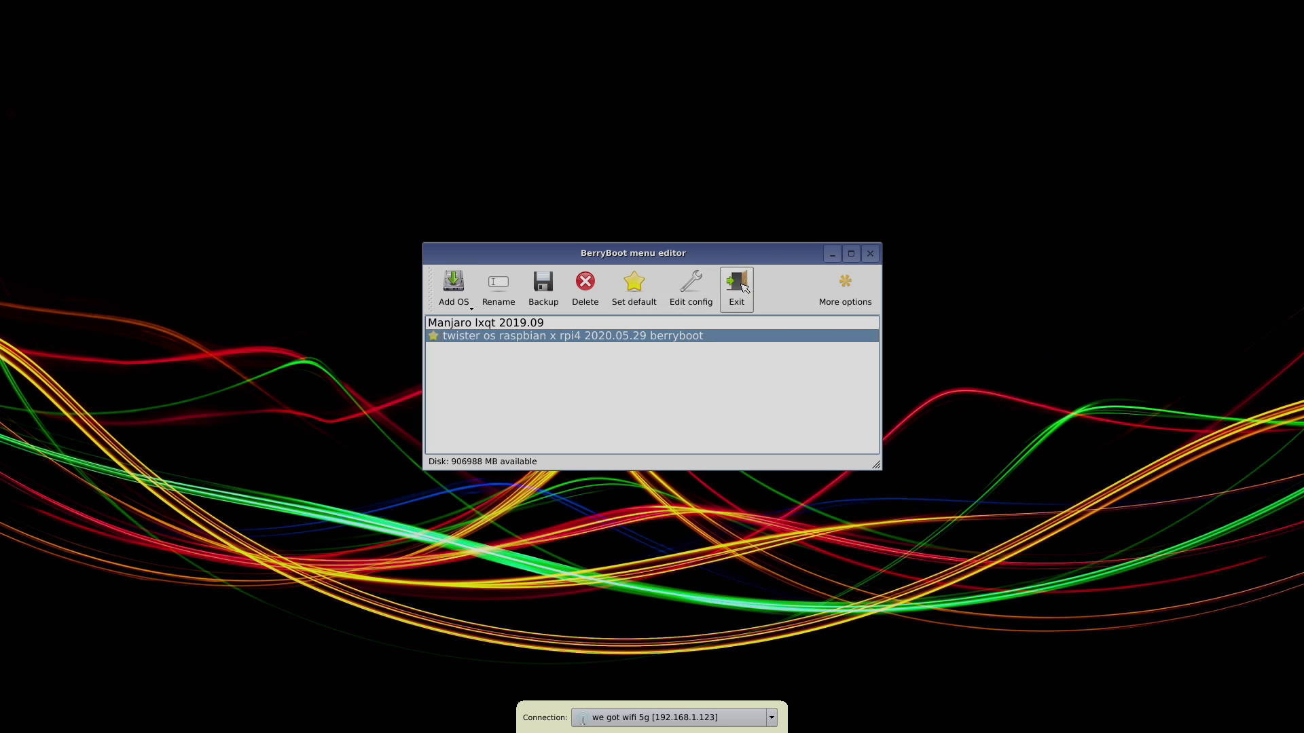
{"action": "left_click", "coordinate": [741, 288]}
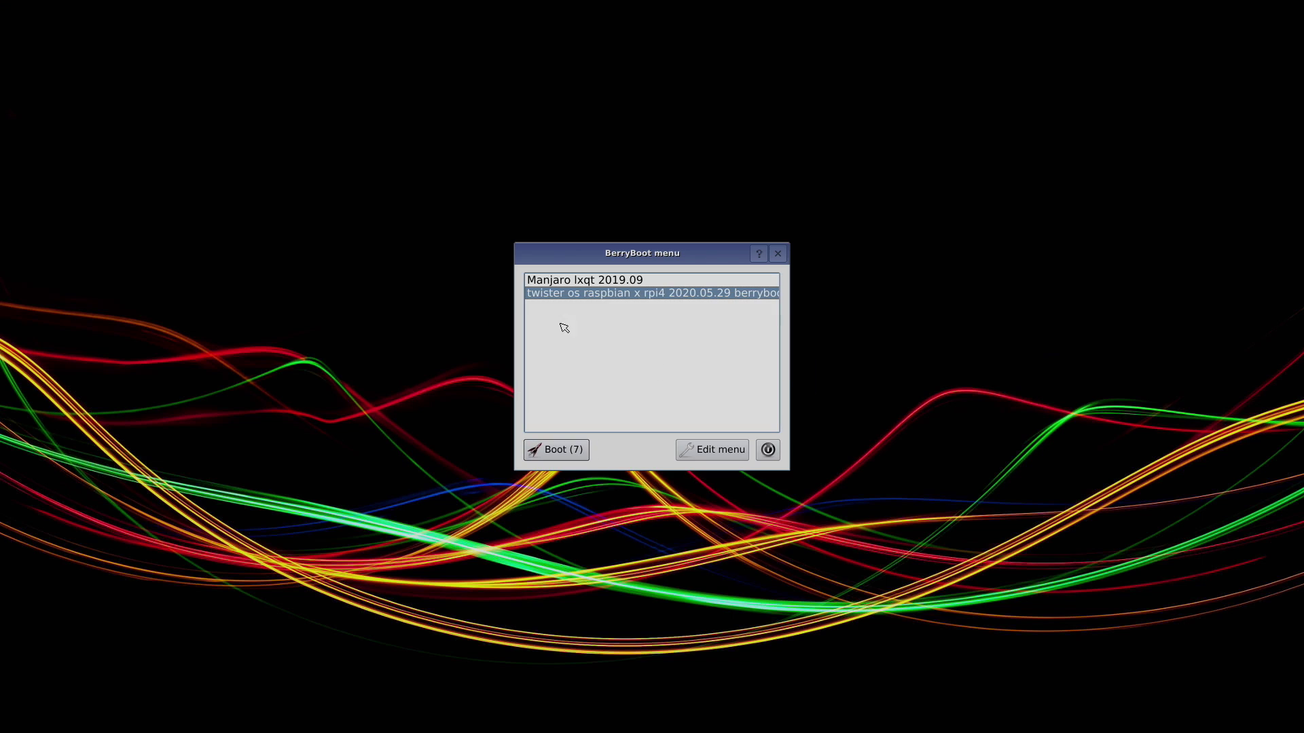
{"action": "left_click", "coordinate": [622, 302]}
Step: Boot Twister OS and open the file manager on the pi home folder, centred on screen
{"action": "left_click", "coordinate": [556, 452]}
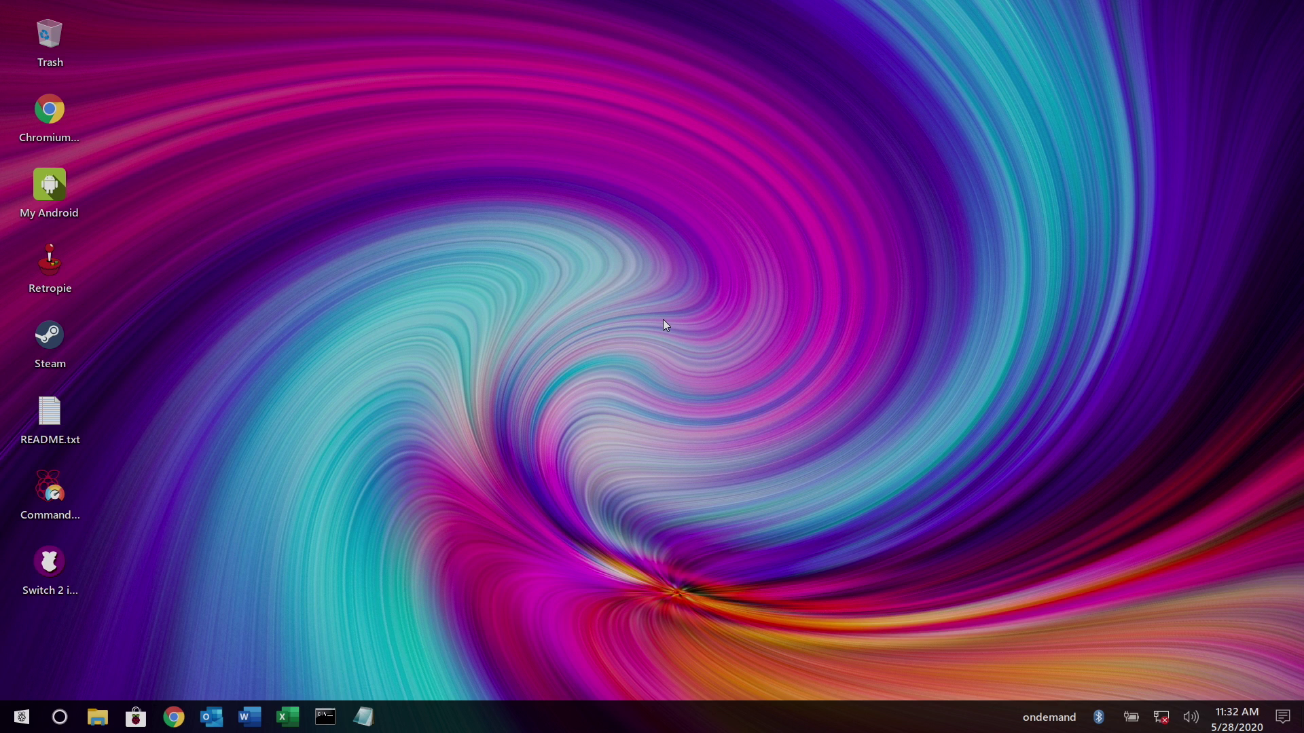
{"action": "left_click", "coordinate": [98, 718]}
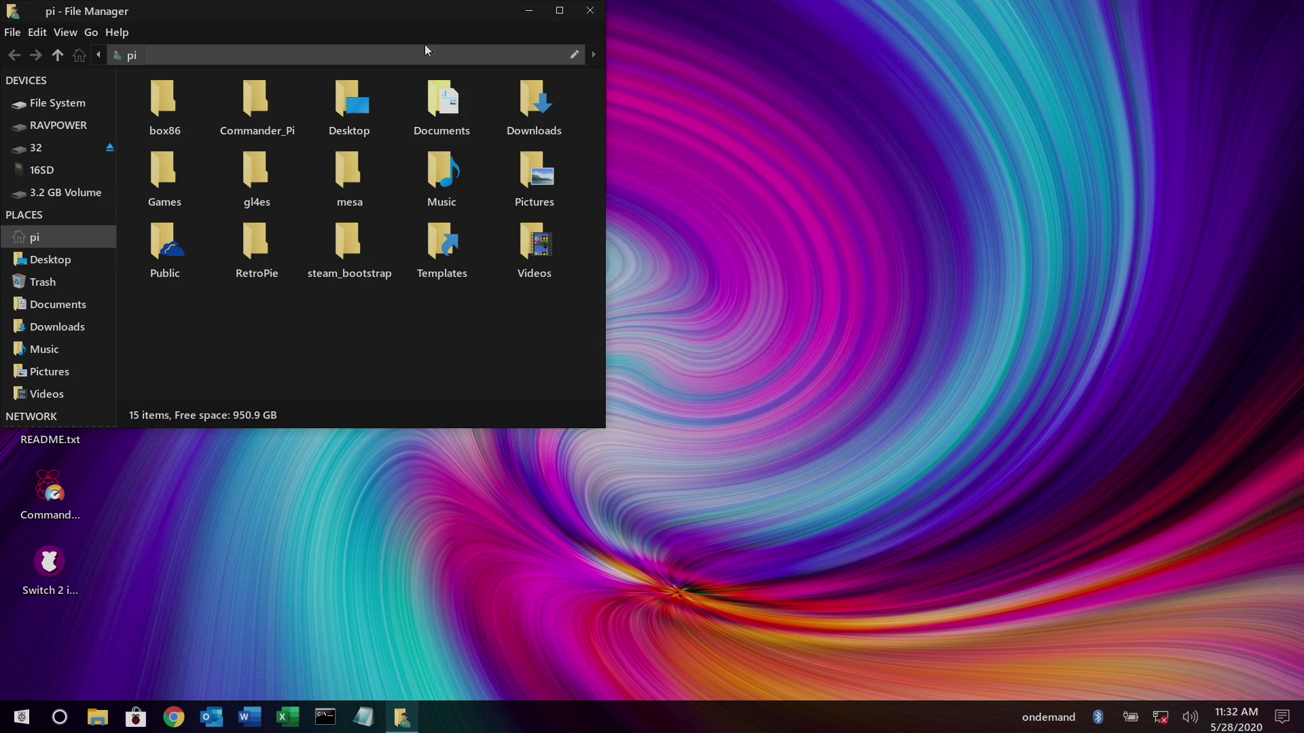
{"action": "left_click_drag", "start_coordinate": [416, 21], "coordinate": [816, 110]}
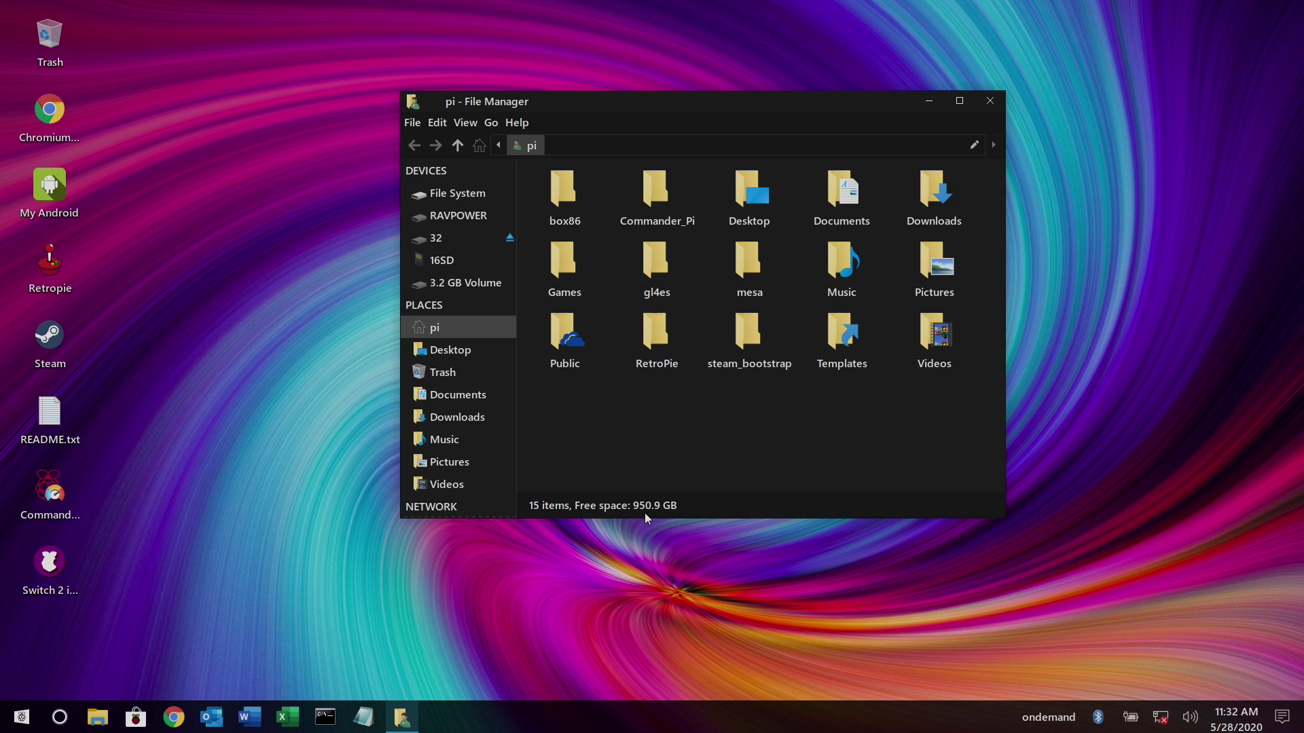
Step: Close the file manager, restart, and boot Manjaro lxqt 2019.09 from the BerryBoot menu
{"action": "left_click", "coordinate": [991, 103]}
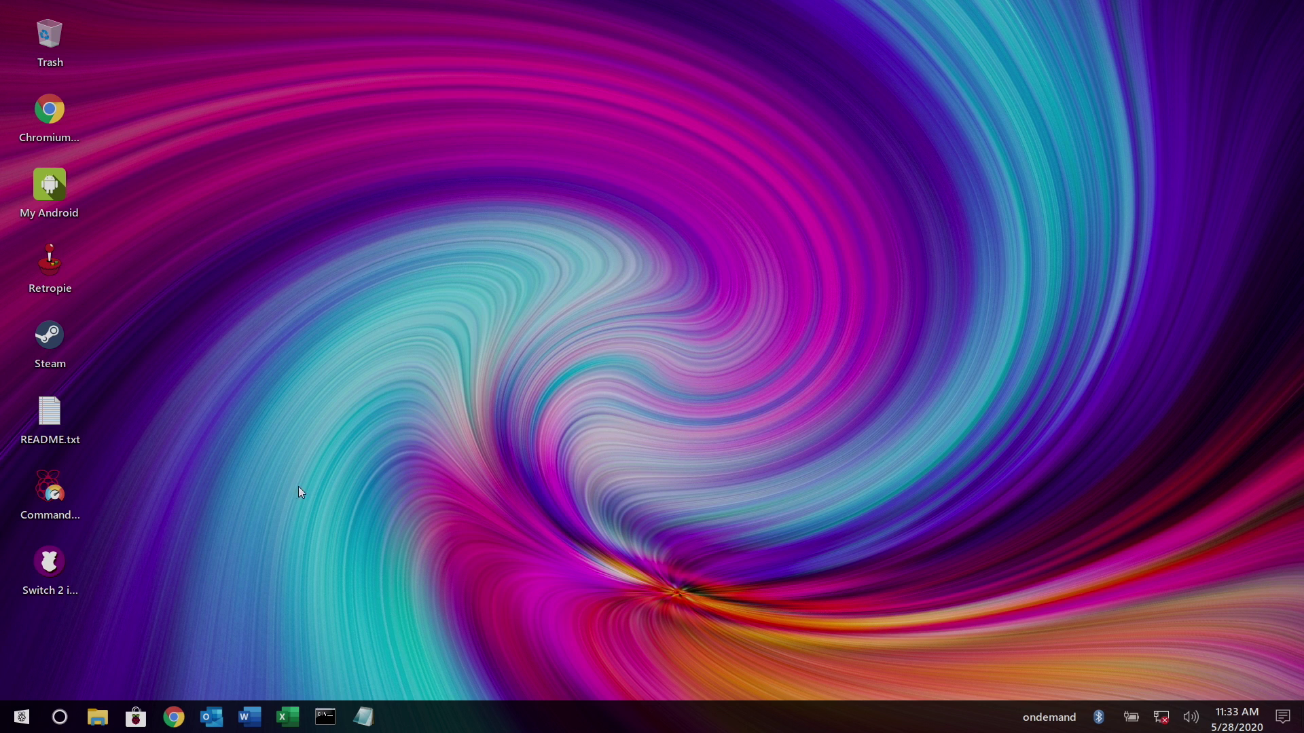
{"action": "left_click", "coordinate": [20, 719]}
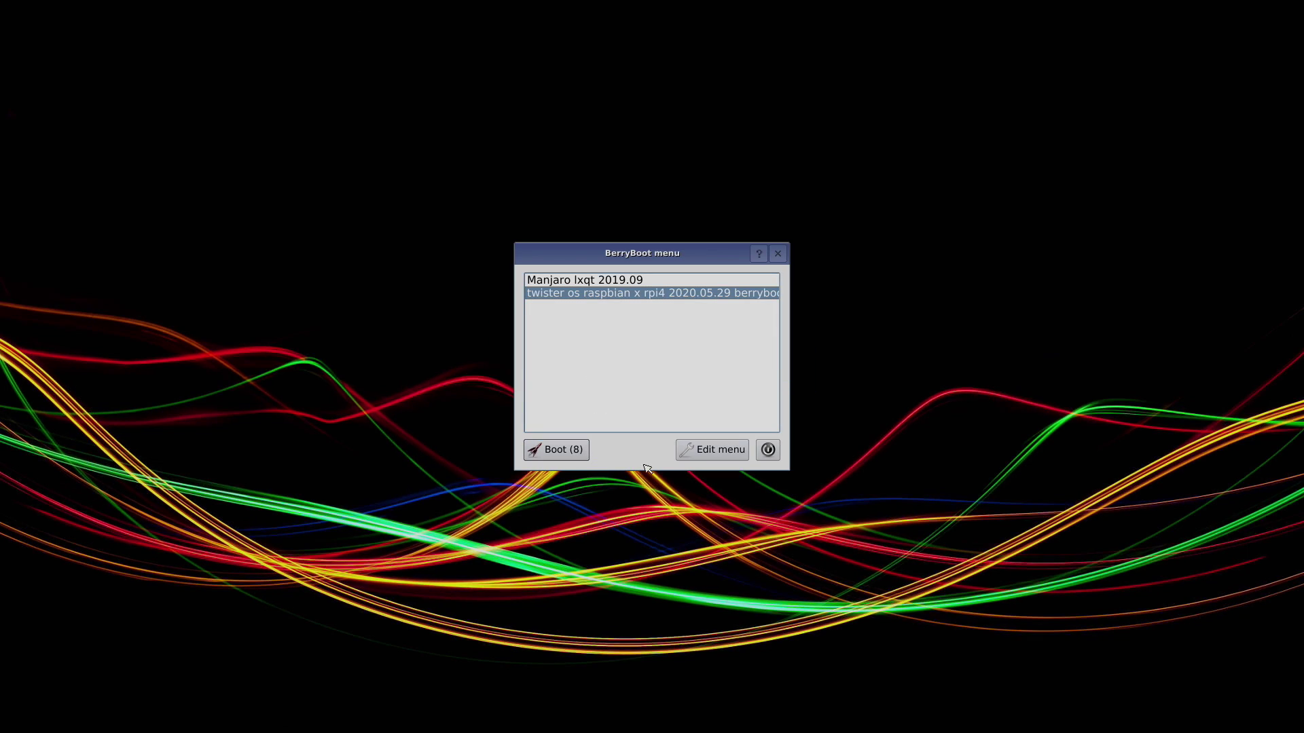
{"action": "left_click", "coordinate": [611, 282]}
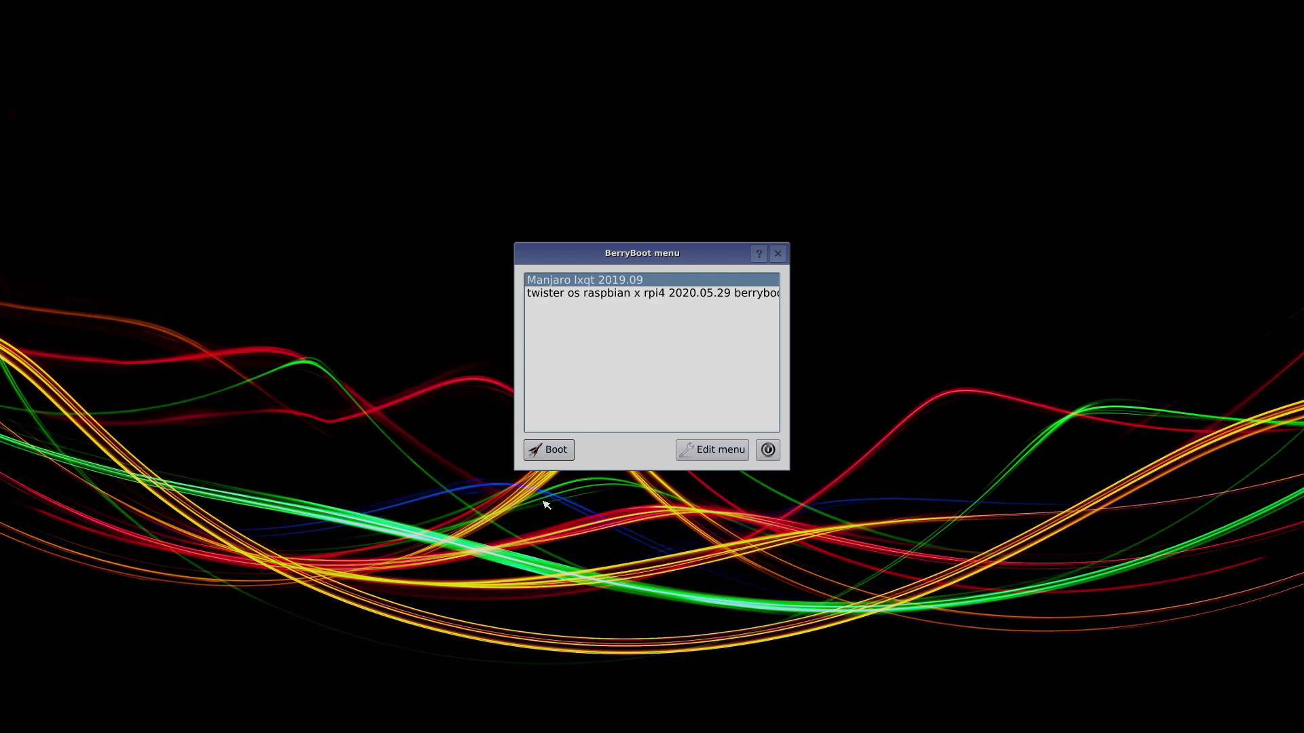
{"action": "left_click", "coordinate": [549, 449]}
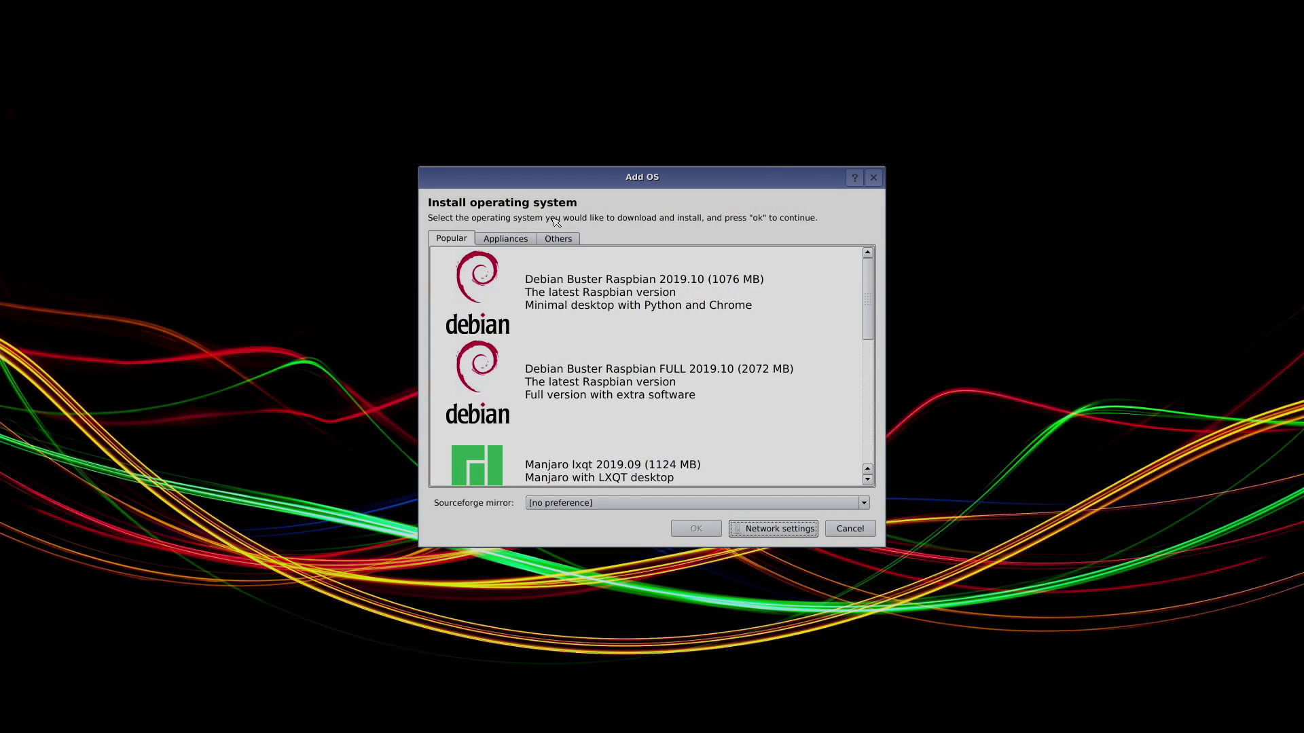
Step: Scroll the Popular list, then view the Appliances and Others categories of installable systems
{"action": "scroll", "coordinate": [686, 350], "scroll_direction": "down", "scroll_amount": 5}
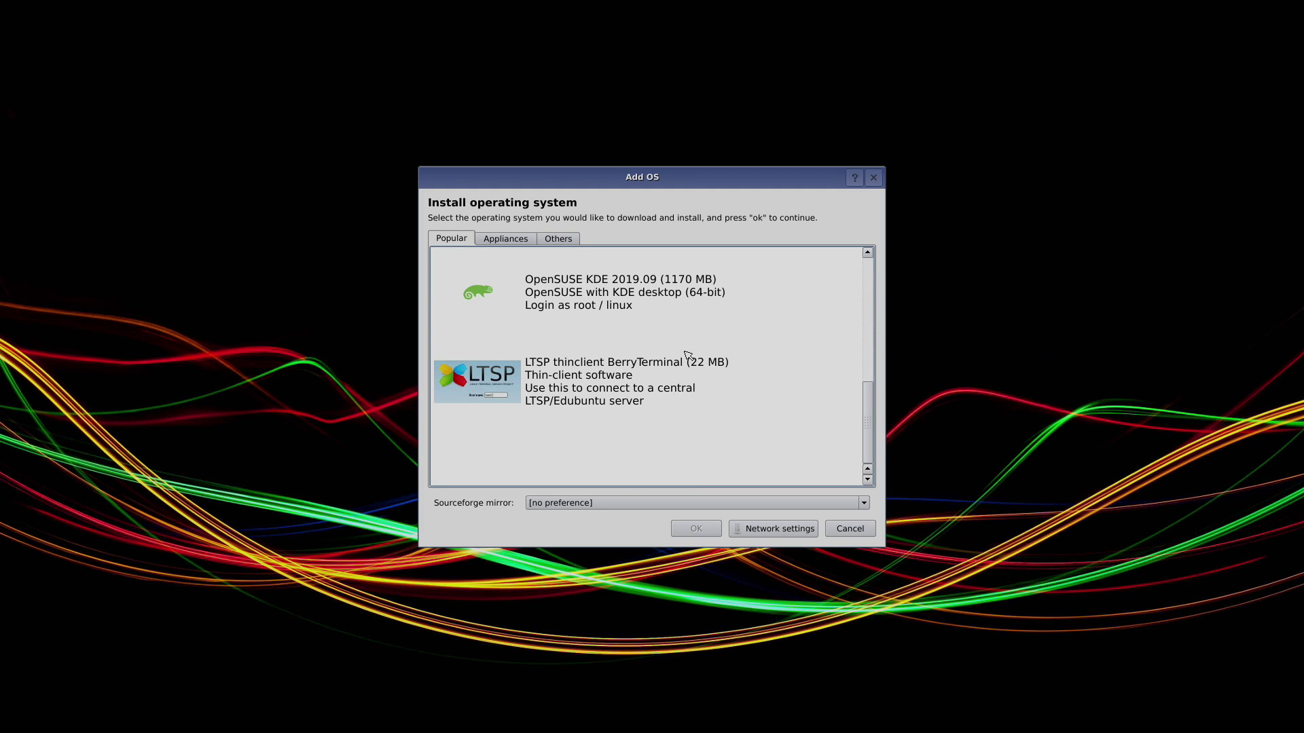
{"action": "scroll", "coordinate": [688, 358], "scroll_direction": "up", "scroll_amount": 5}
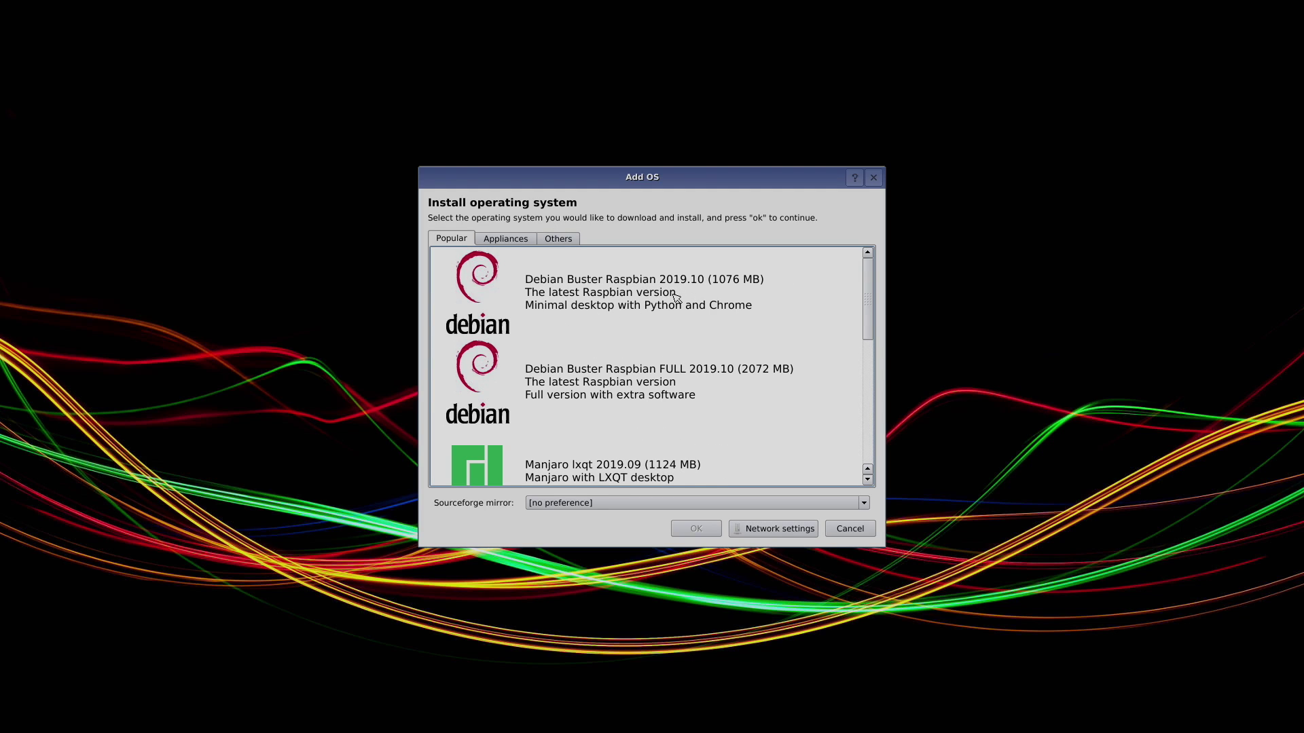
{"action": "scroll", "coordinate": [677, 377], "scroll_direction": "down", "scroll_amount": 2}
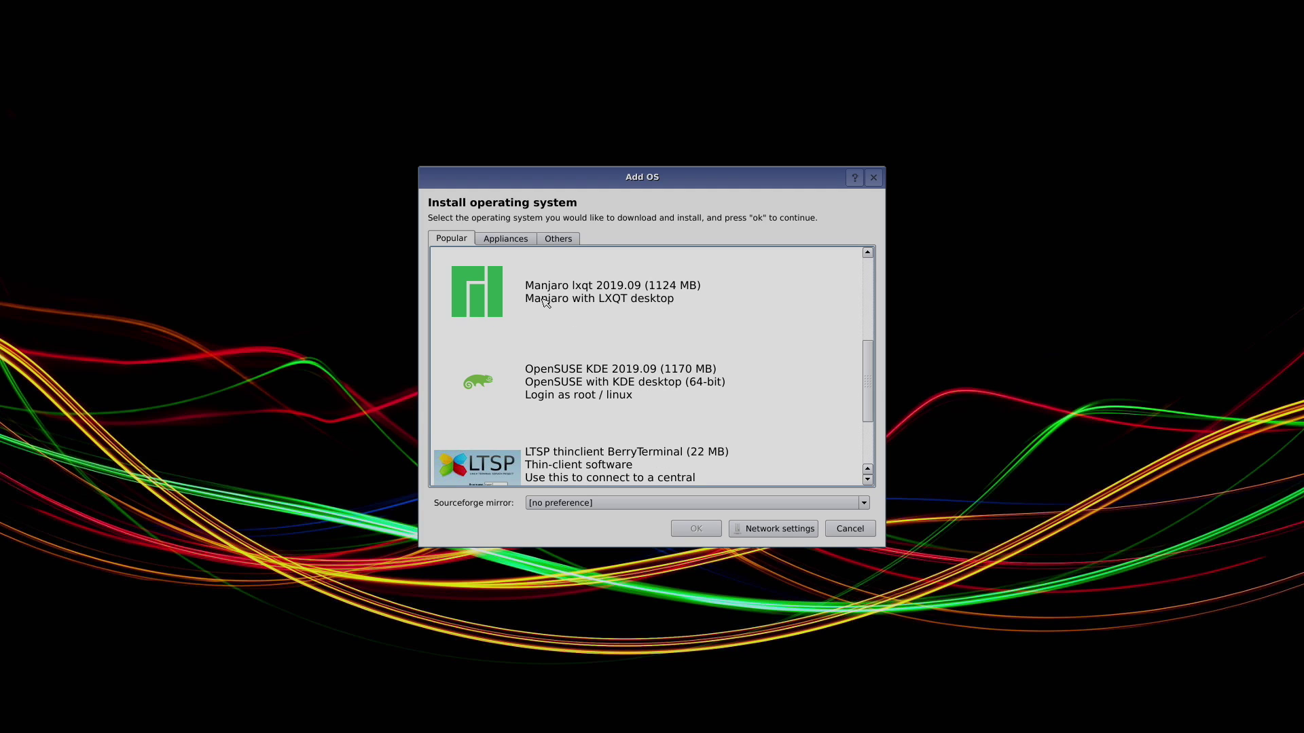
{"action": "left_click", "coordinate": [488, 241]}
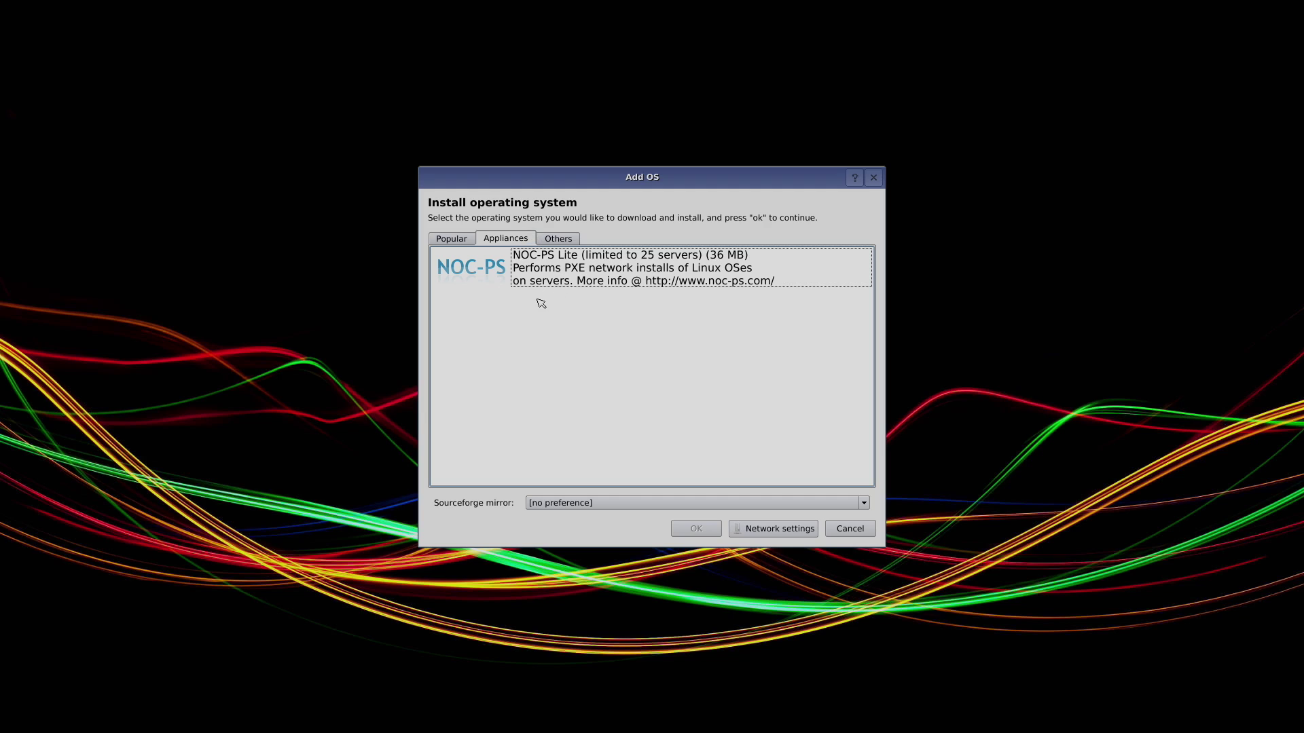
{"action": "left_click", "coordinate": [571, 239]}
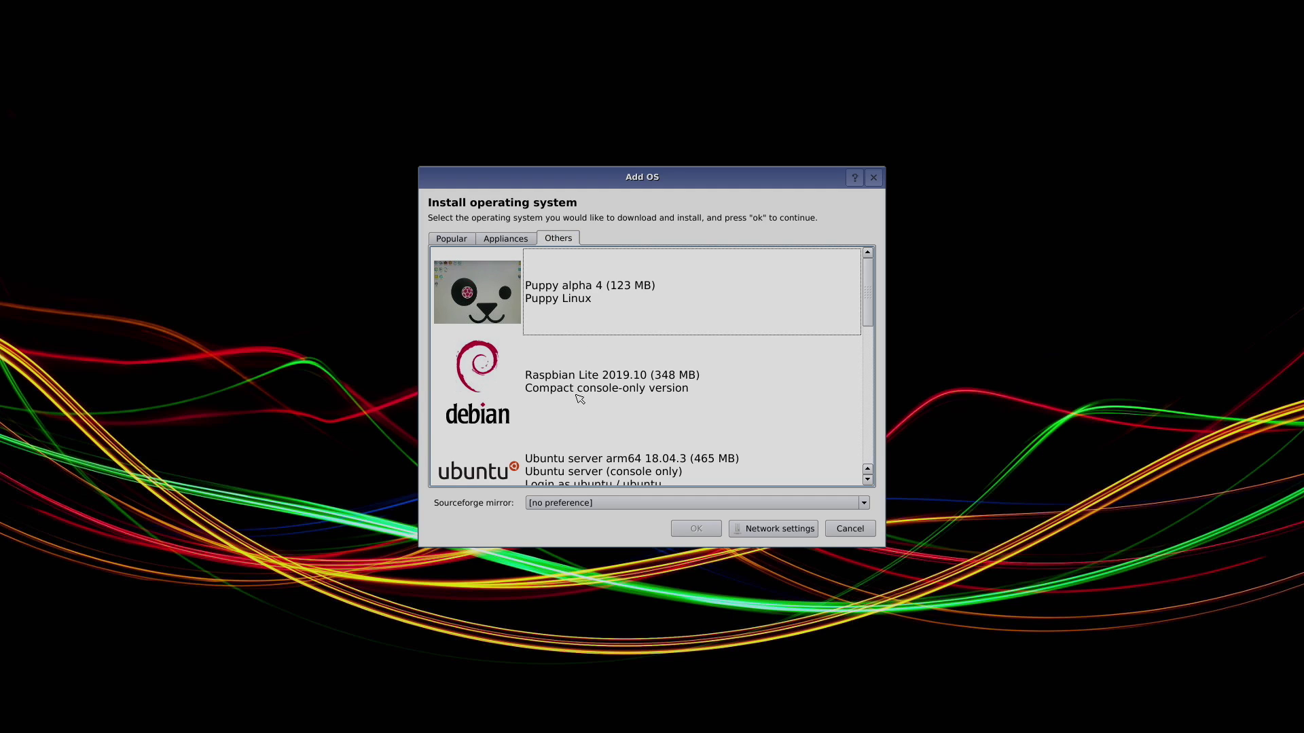